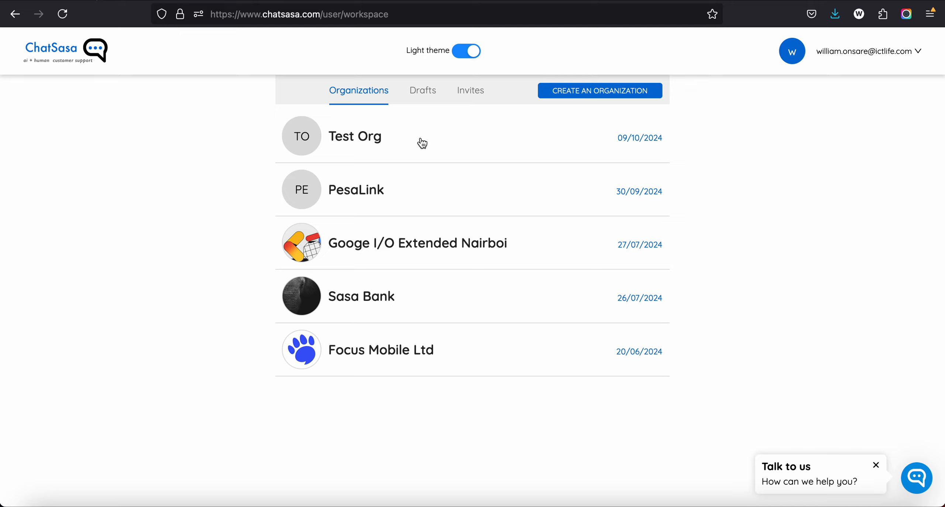
Step: Open the Test Org organization and start setting up its WhatsApp customer support channel
click(400, 138)
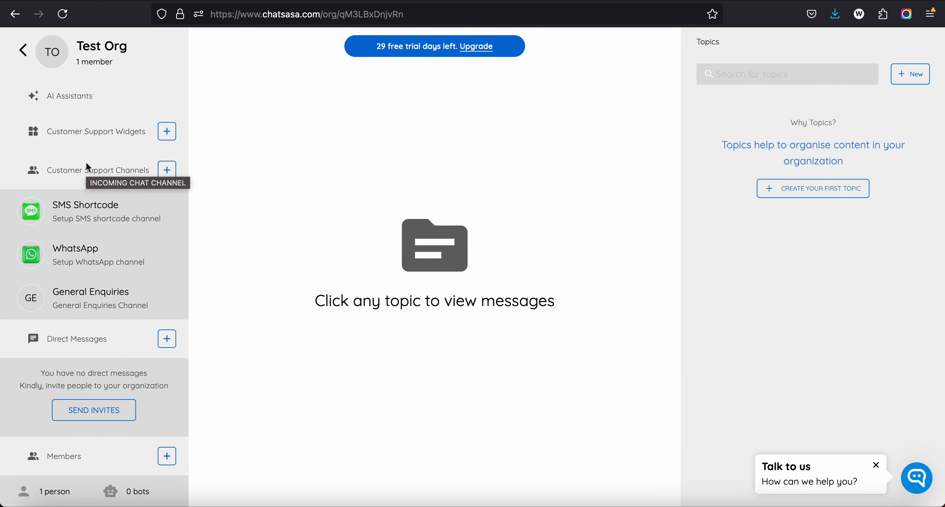
scroll(86, 163, up, 3)
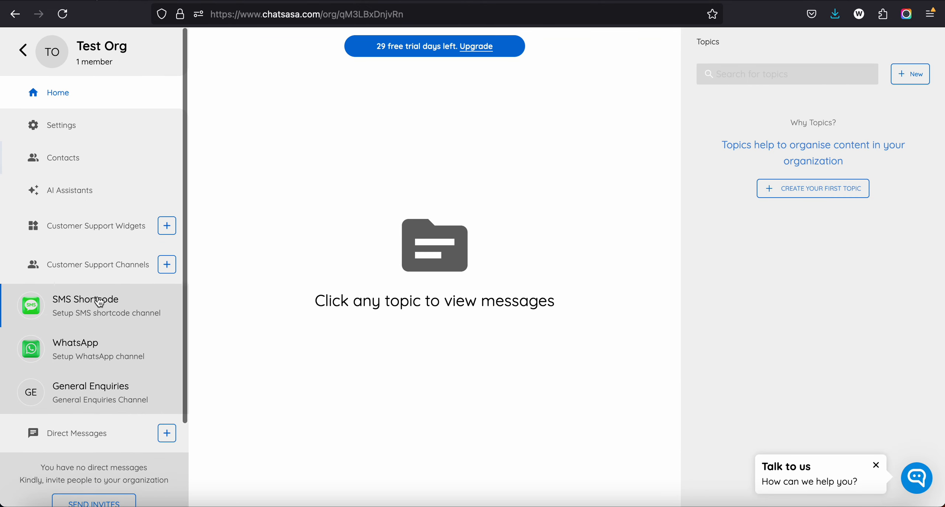
scroll(98, 300, down, 3)
scroll(99, 299, up, 3)
scroll(85, 314, down, 3)
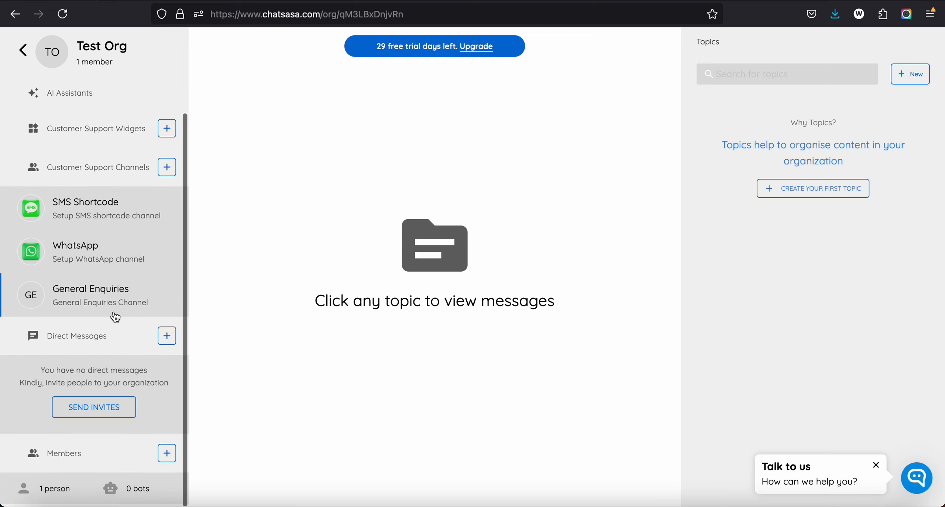
scroll(115, 317, up, 3)
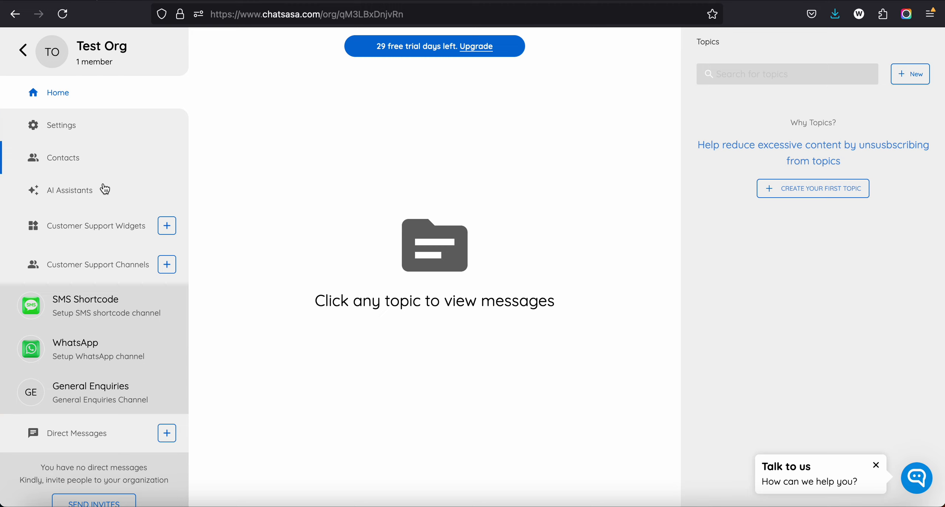
scroll(92, 244, down, 3)
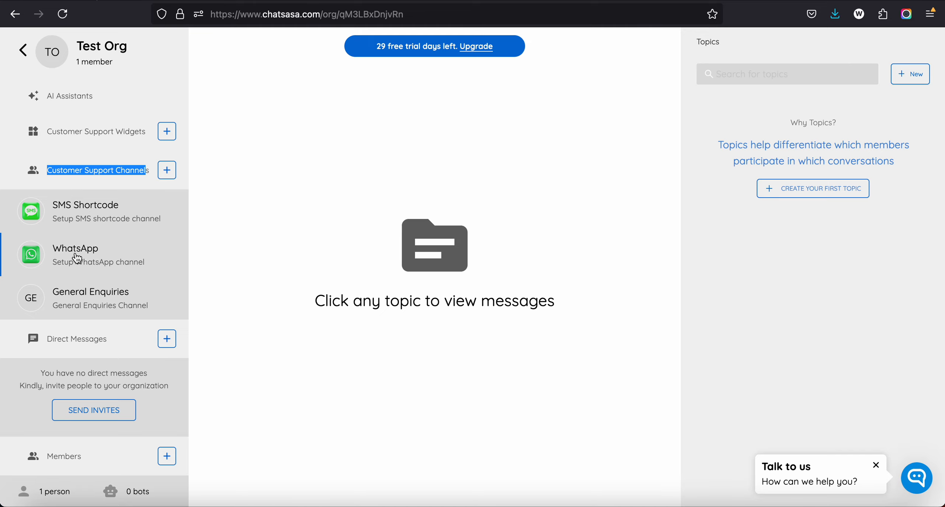
click(77, 258)
Step: Examine the WhatsApp channel form's Meta integration description and its phone number ID and access token fields
click(369, 249)
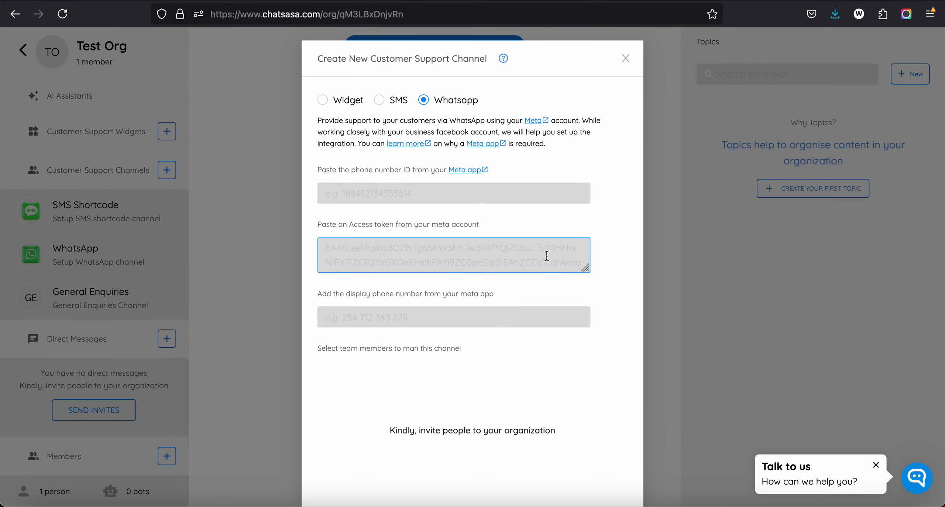
click(481, 211)
drag(350, 61, 486, 60)
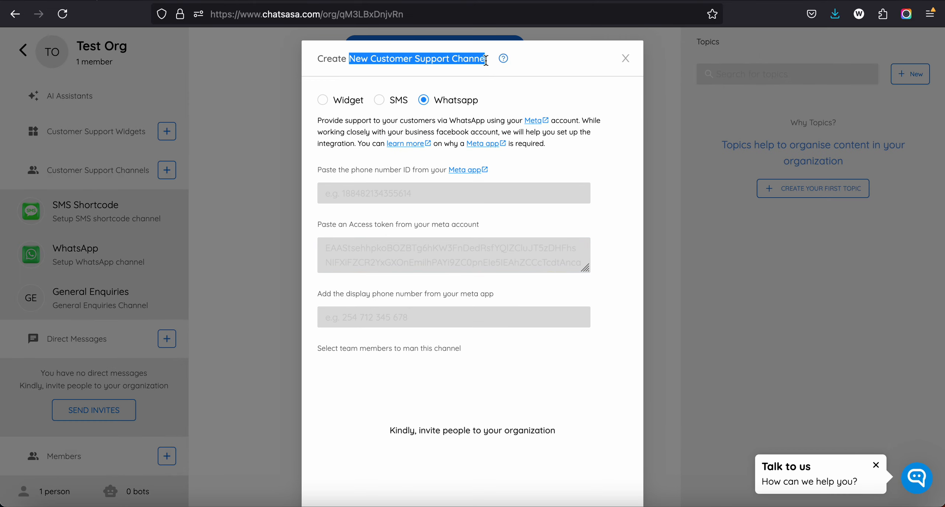
click(444, 191)
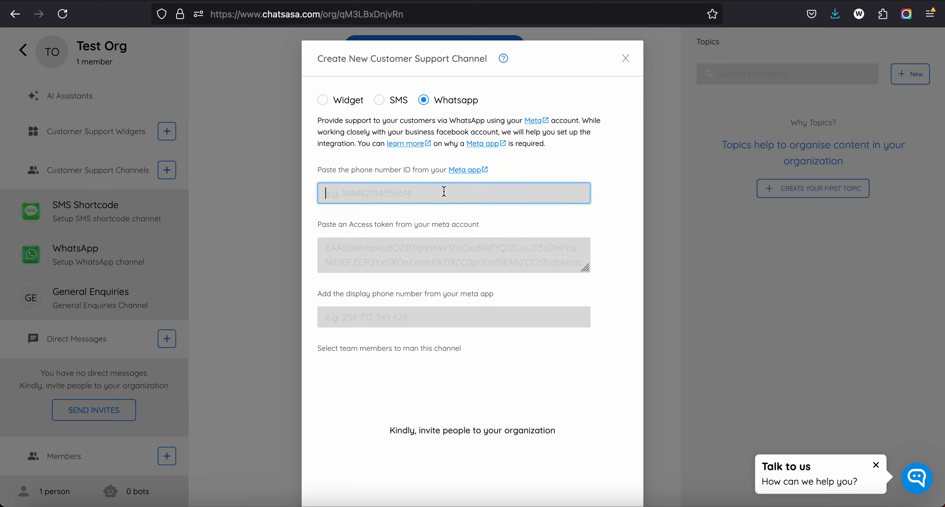
click(453, 258)
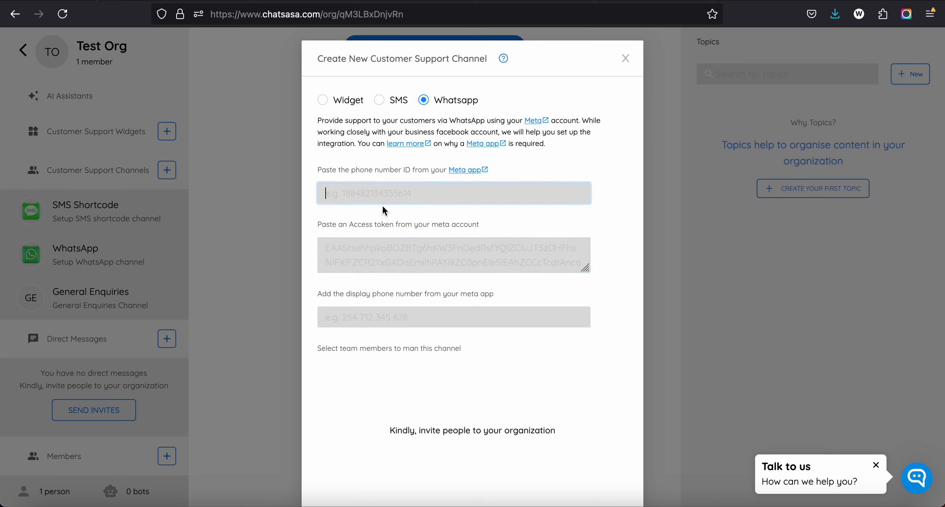
drag(361, 120, 452, 144)
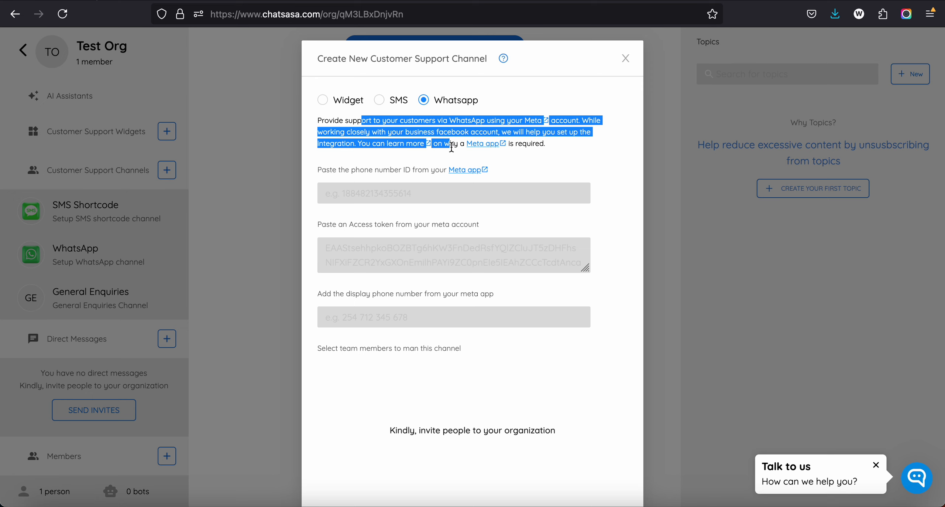
click(448, 147)
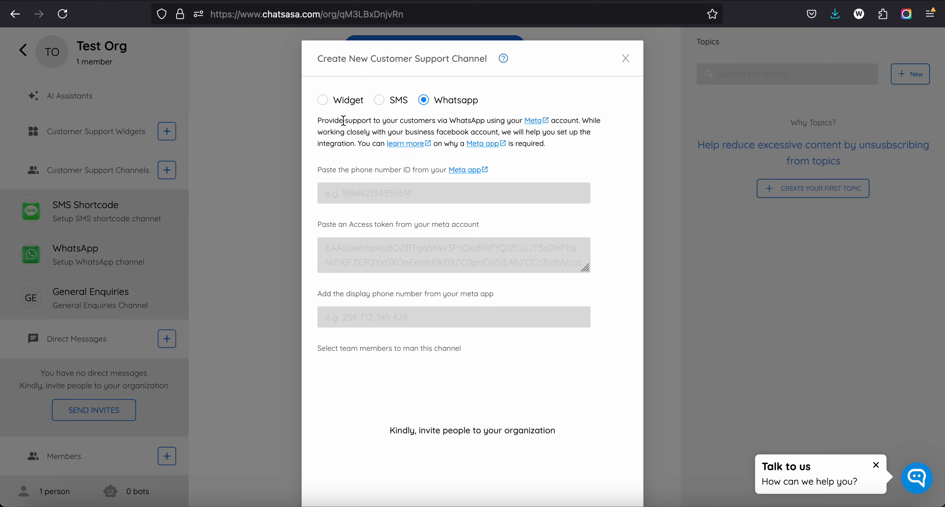
drag(343, 121, 468, 145)
click(446, 144)
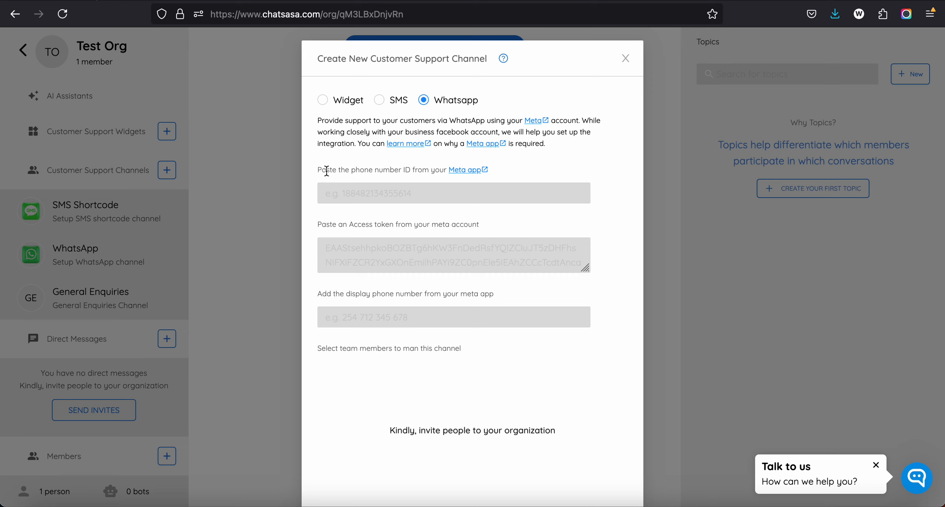
drag(326, 171, 402, 171)
click(399, 196)
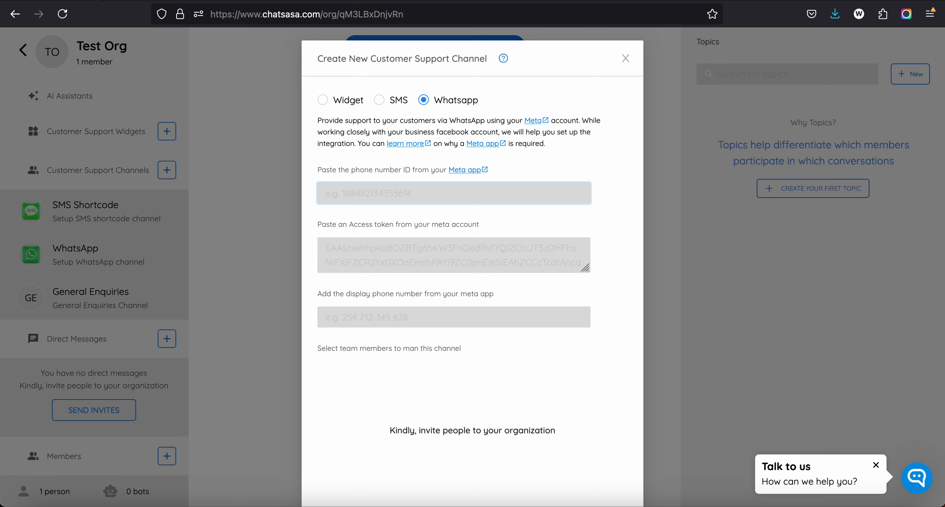
Step: Copy the phone number ID from the Meta app's API Setup page into the ChatSasa channel form's phone number ID field
click(296, 1)
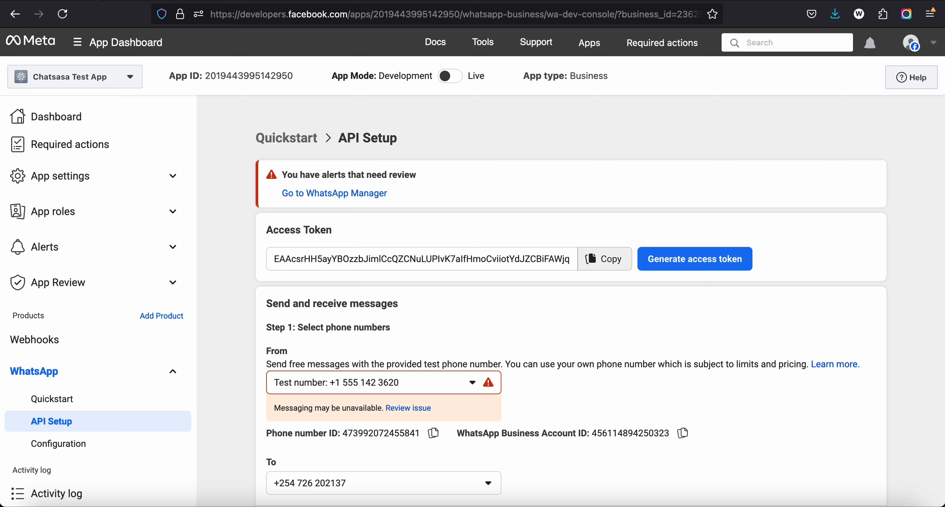
scroll(386, 224, down, 5)
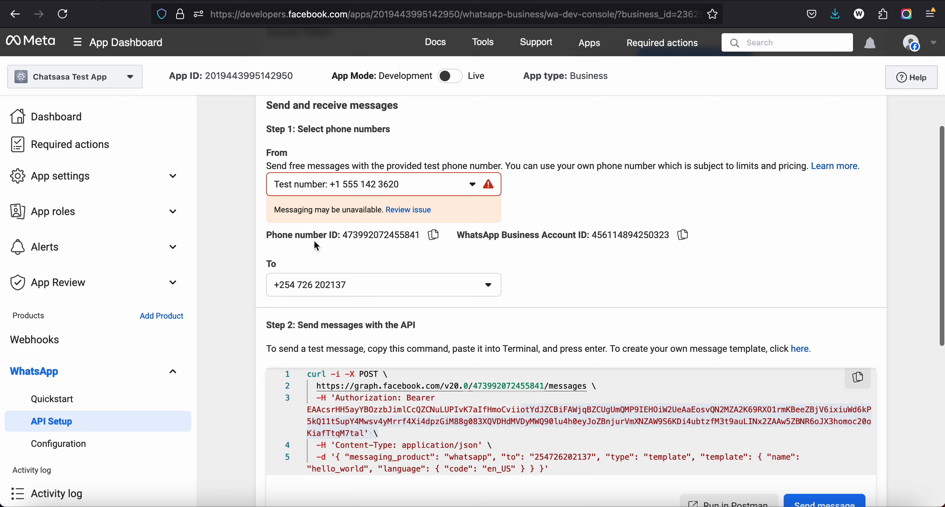
click(434, 236)
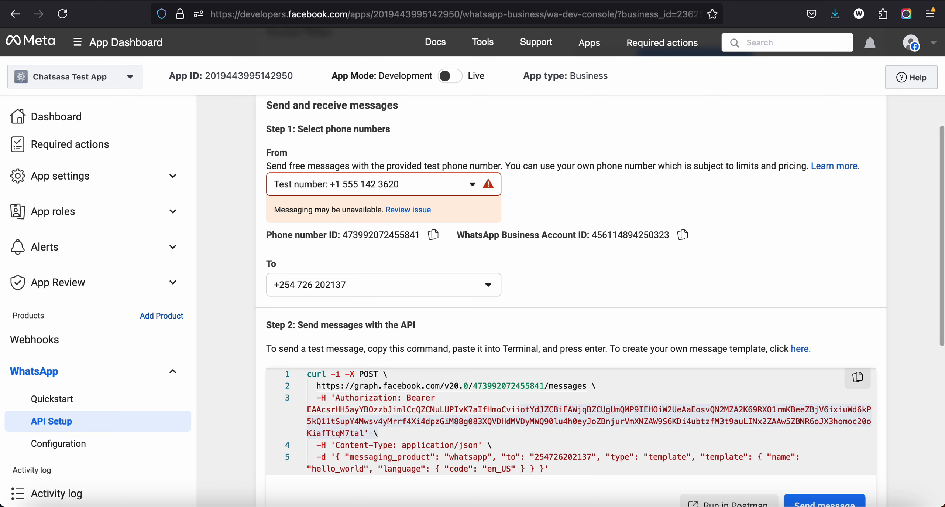
click(178, 1)
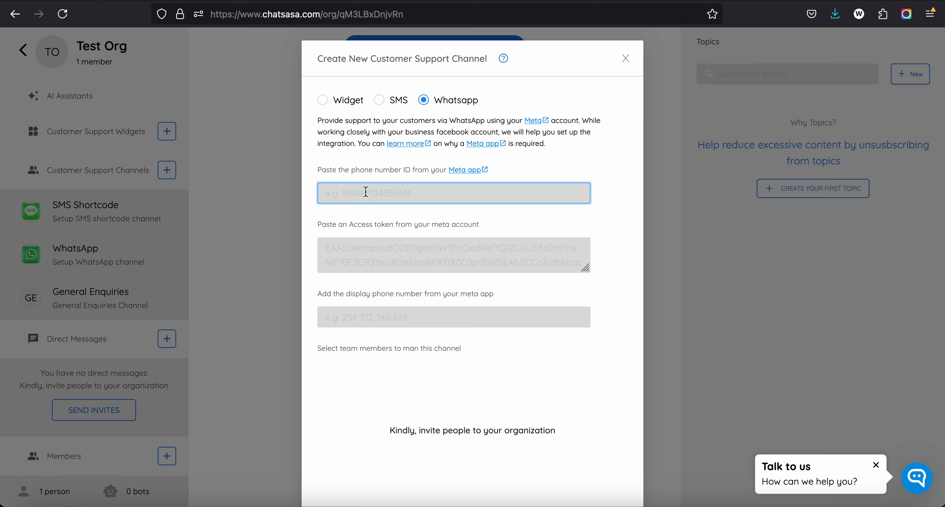
key(ctrl+v)
click(347, 239)
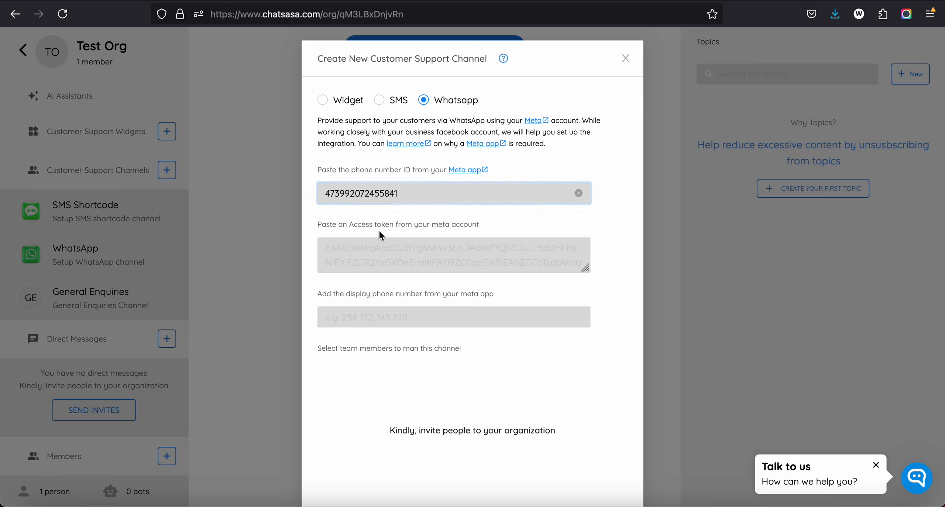
Step: Copy the temporary access token from the Meta app's API Setup page into the ChatSasa form's access token field
click(318, 0)
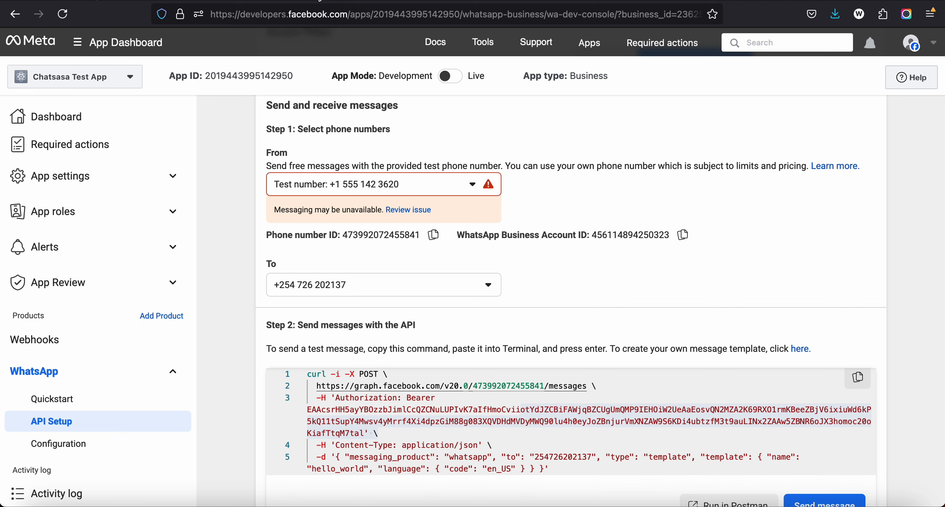
scroll(521, 239, up, 5)
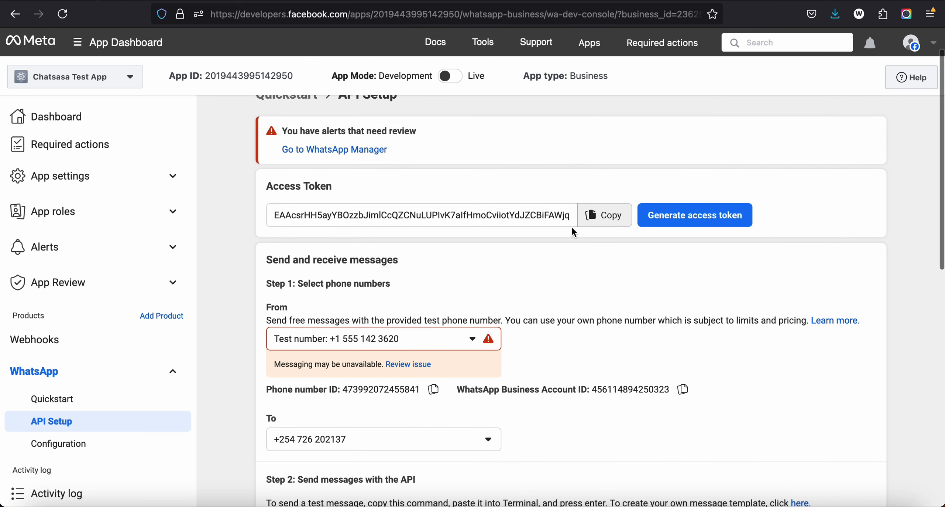
click(606, 214)
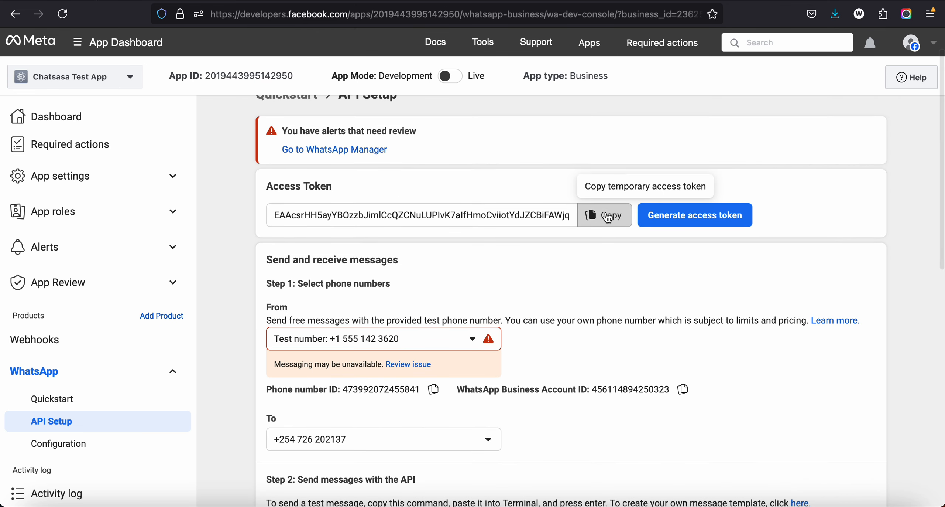
click(206, 0)
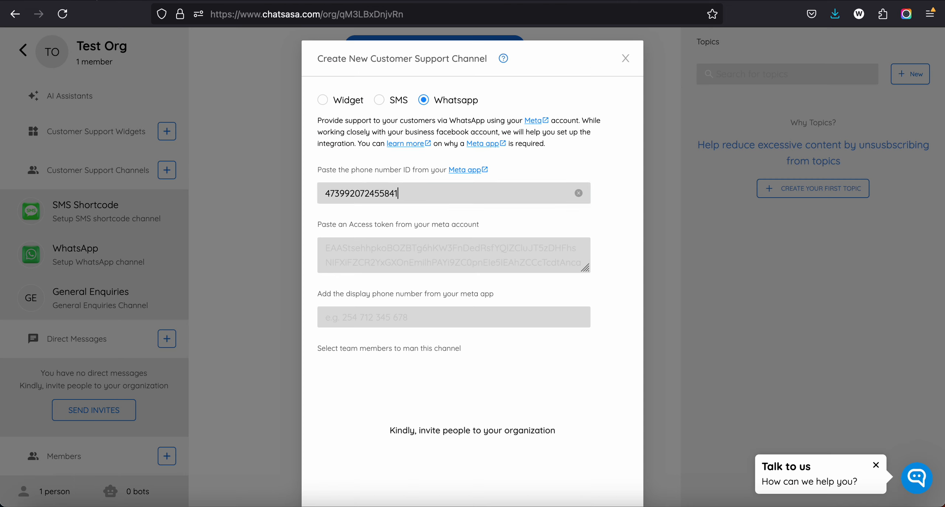
click(347, 252)
key(ctrl+v)
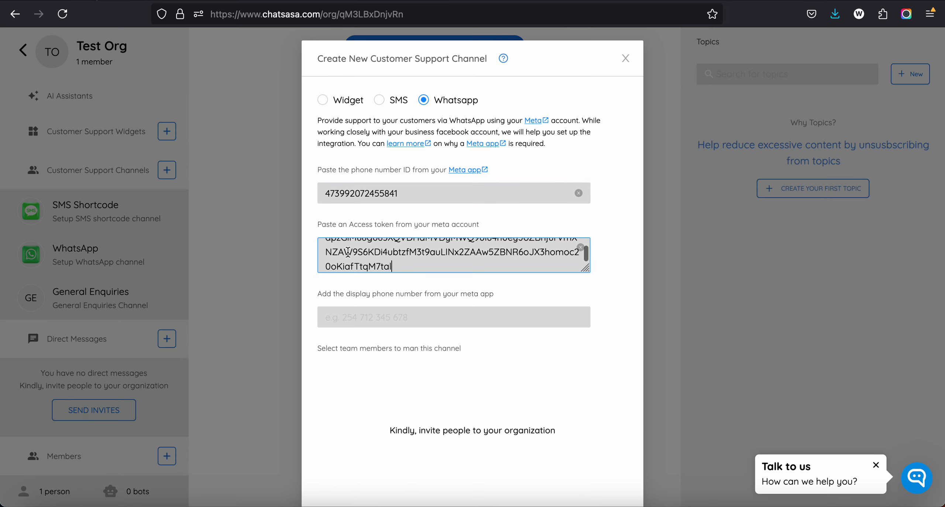
Step: Copy the test sender phone number from the Meta app into the ChatSasa form's display phone number field
scroll(392, 336, down, 2)
scroll(398, 347, down, 1)
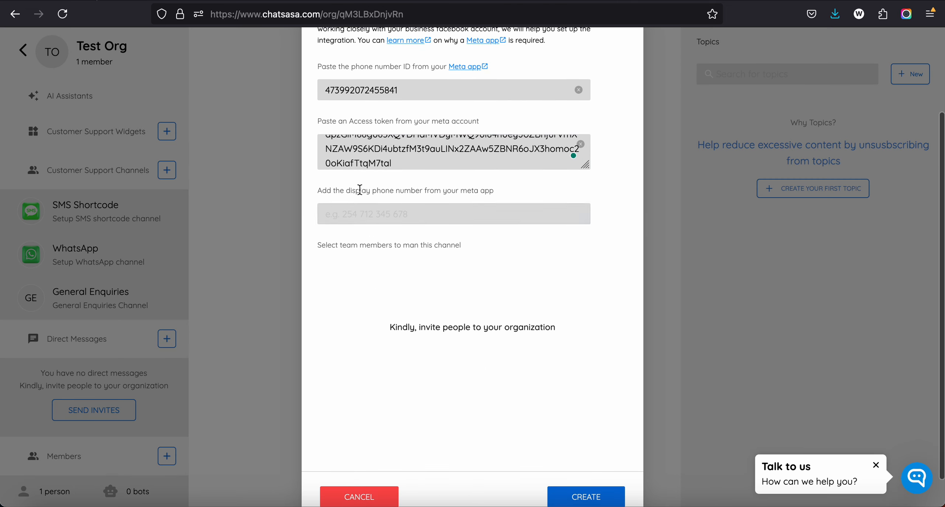
drag(361, 191, 427, 190)
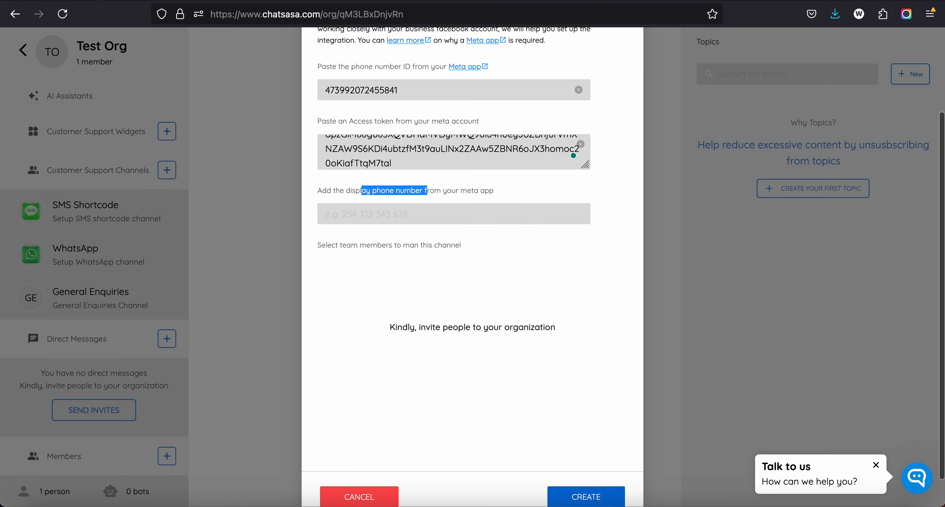
key(ctrl+Tab)
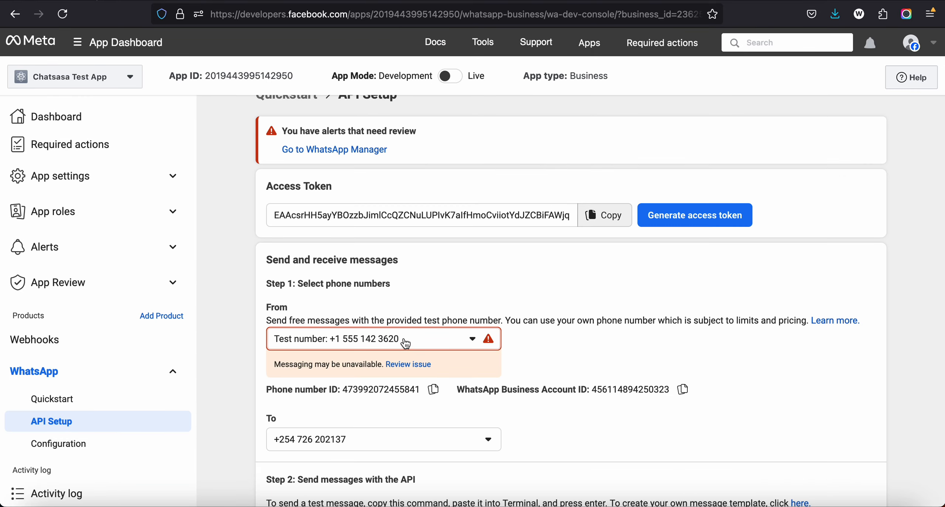
drag(405, 343, 331, 342)
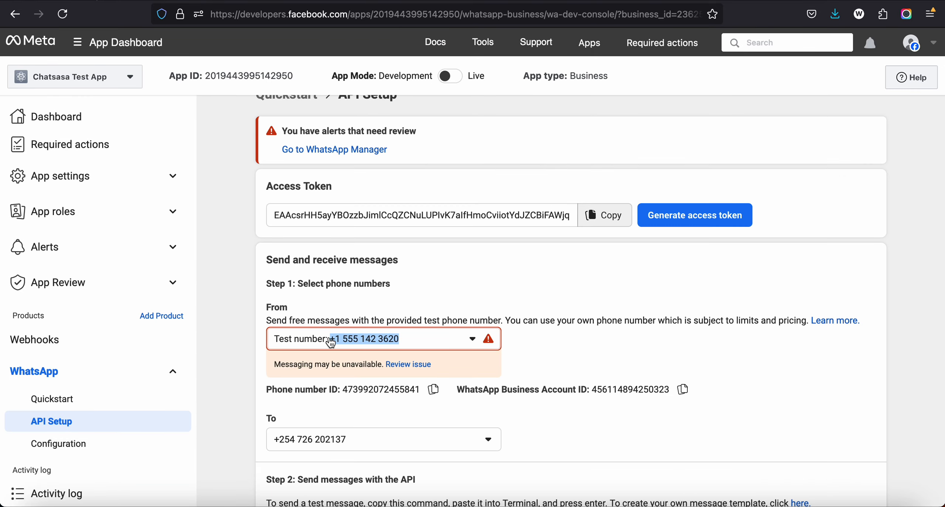
click(331, 343)
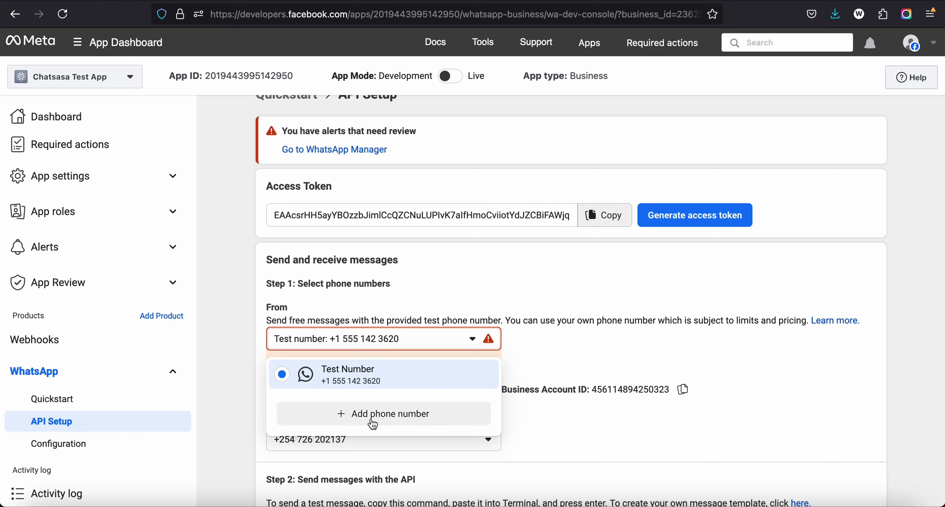
click(156, 1)
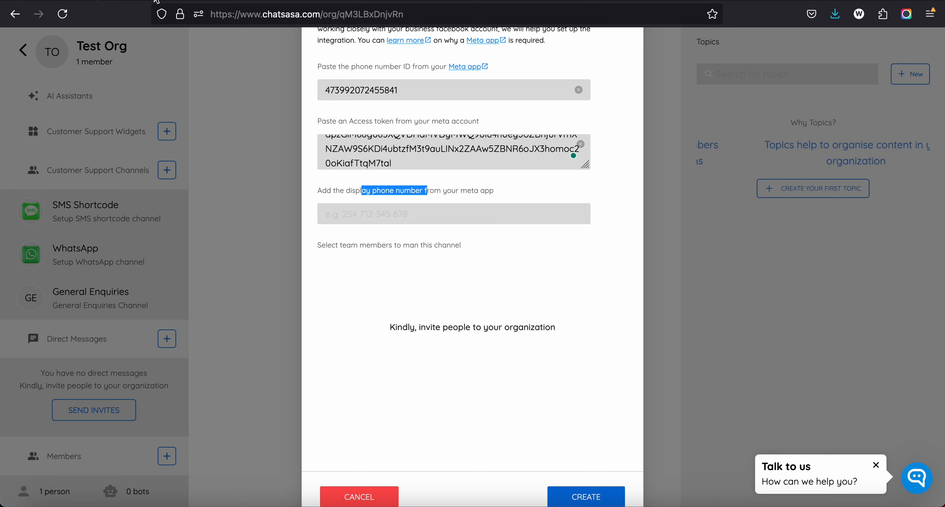
click(373, 219)
key(ctrl+v)
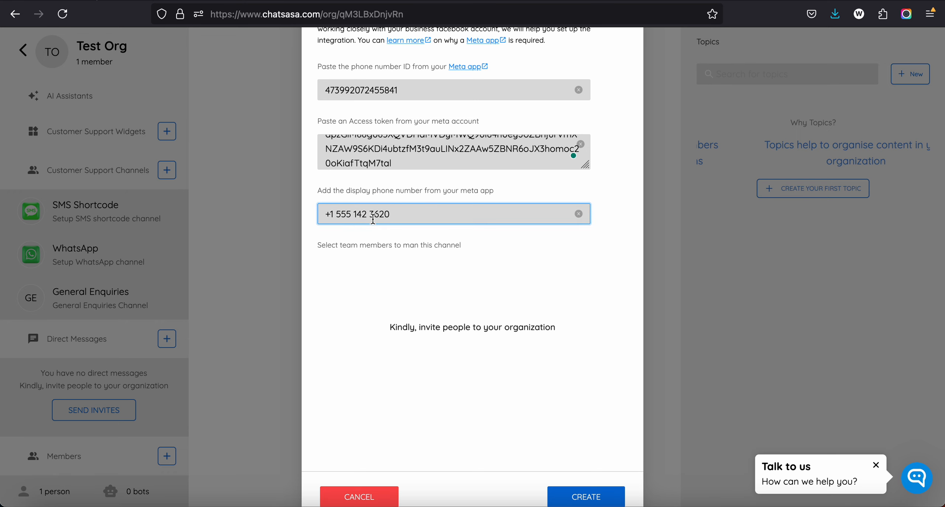
scroll(535, 428, up, 2)
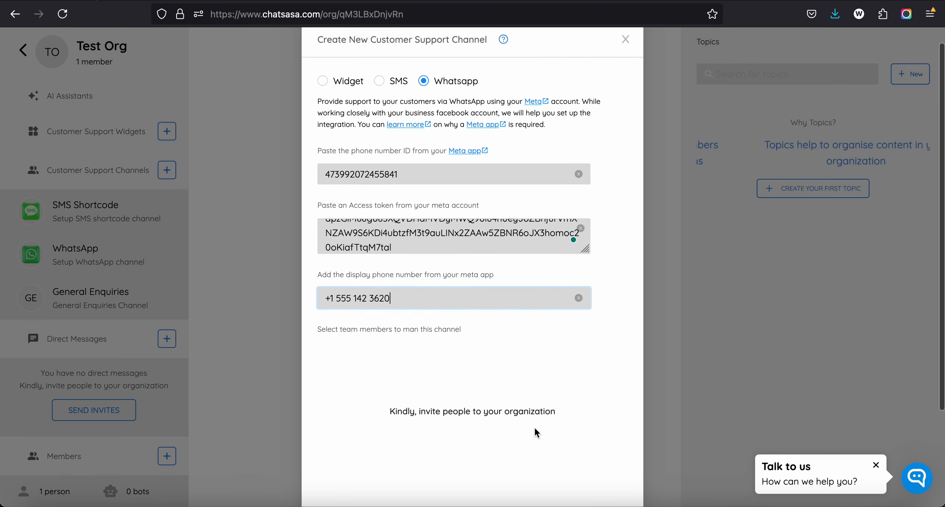
scroll(535, 426, down, 2)
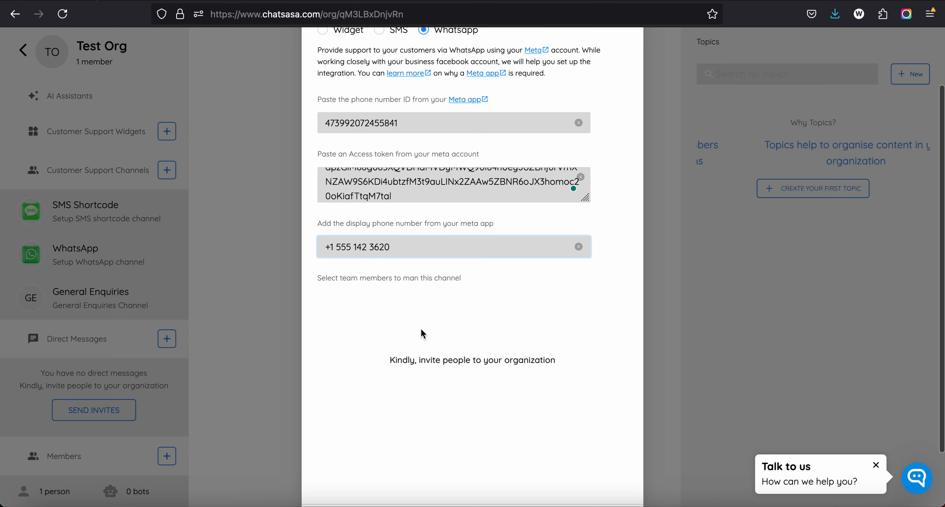
scroll(452, 356, up, 1)
scroll(453, 358, down, 3)
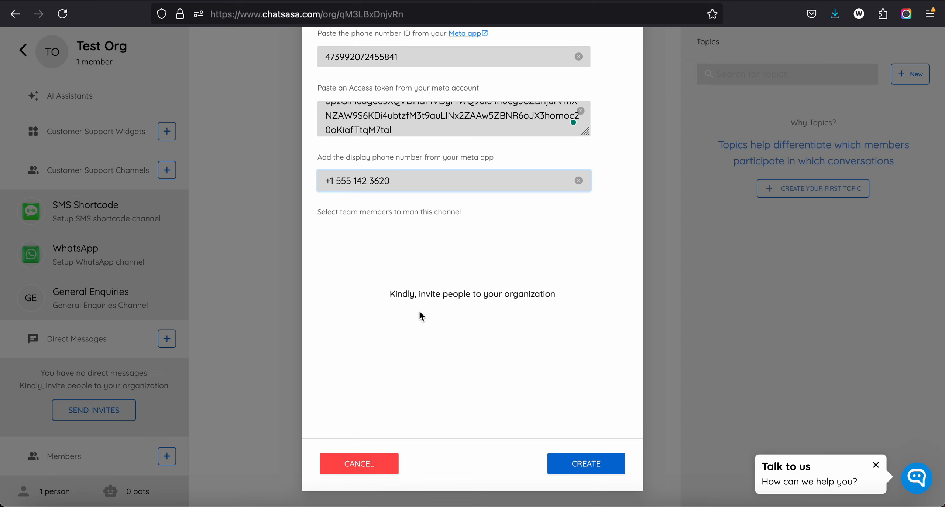
scroll(441, 263, up, 3)
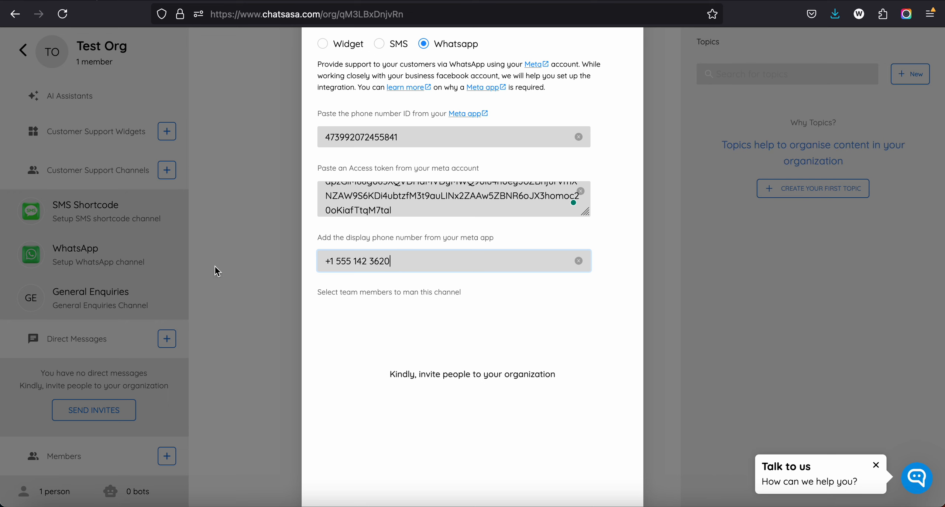
scroll(430, 359, down, 3)
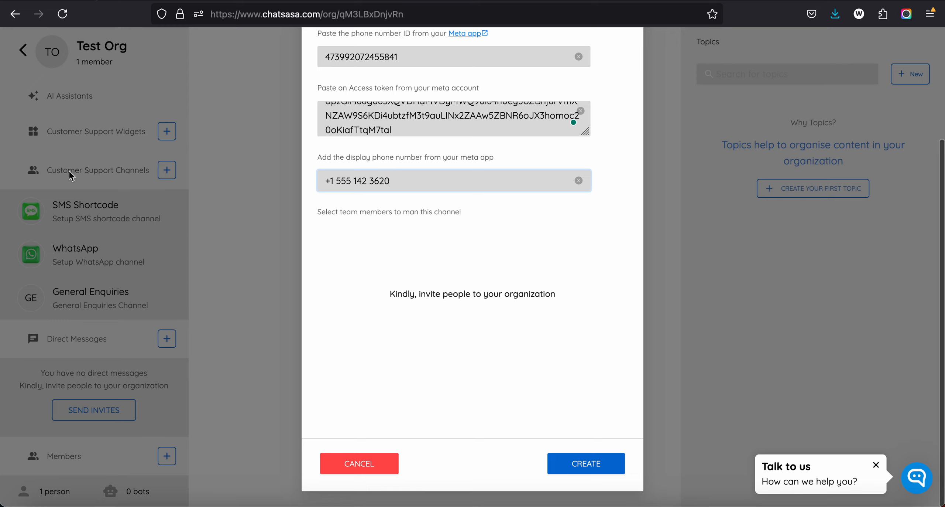
Step: Create the WhatsApp support channel from the completed form and read its Webhook Setup instructions
click(584, 462)
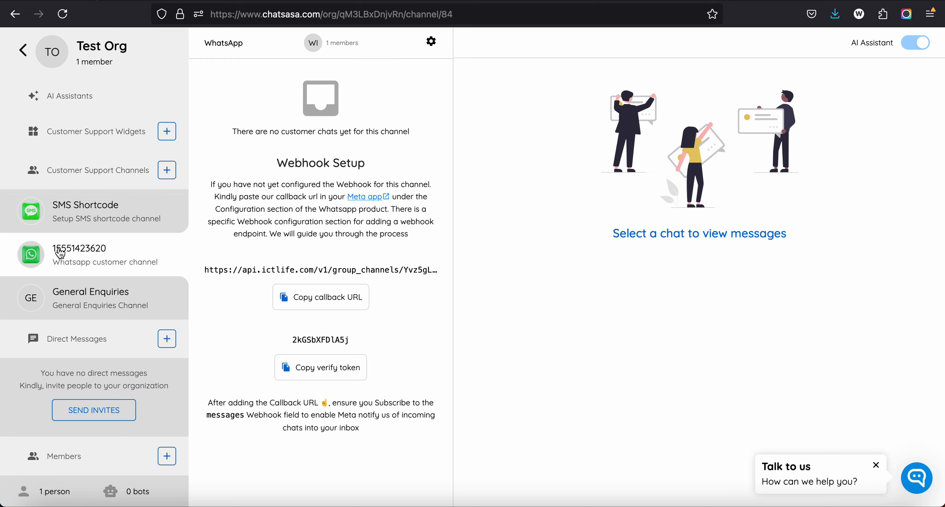
drag(61, 249, 117, 251)
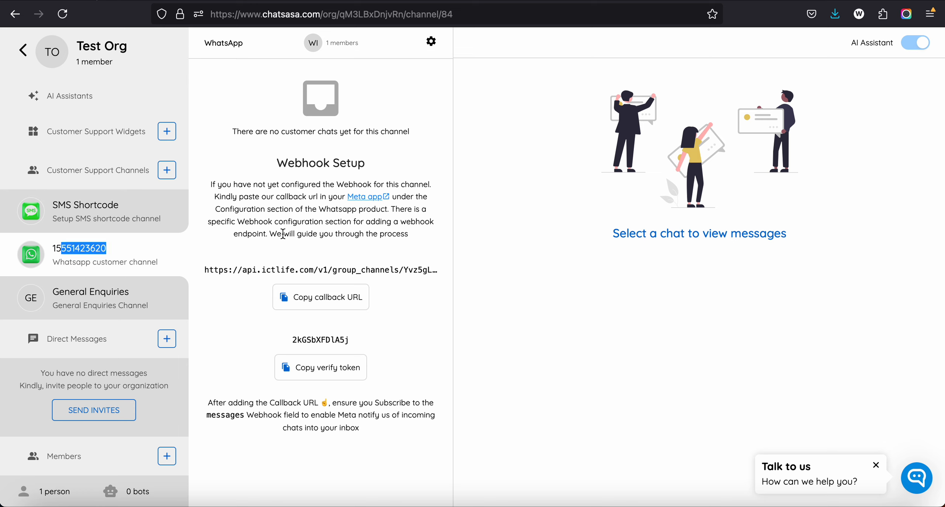
click(294, 227)
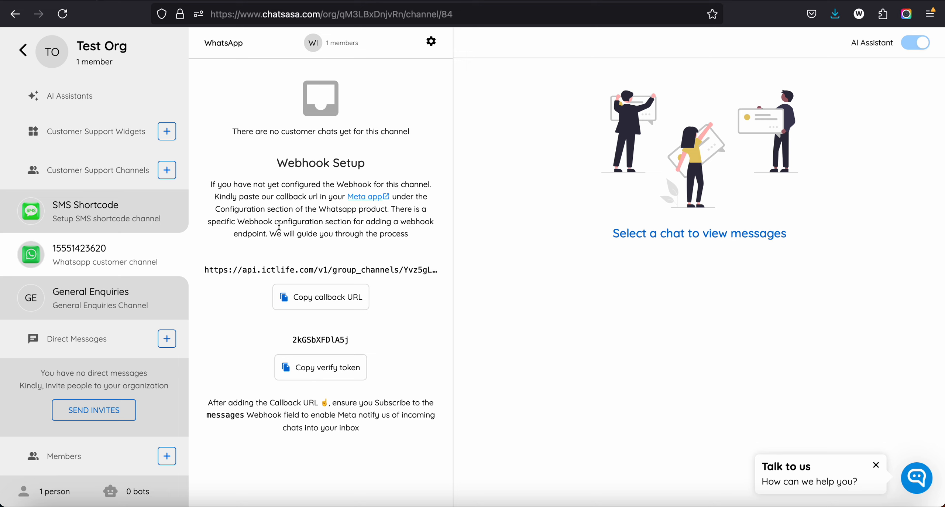
drag(226, 181, 399, 235)
click(397, 236)
Step: Copy the channel's callback URL and find the step for configuring webhooks on the Meta app's API Setup page
click(304, 309)
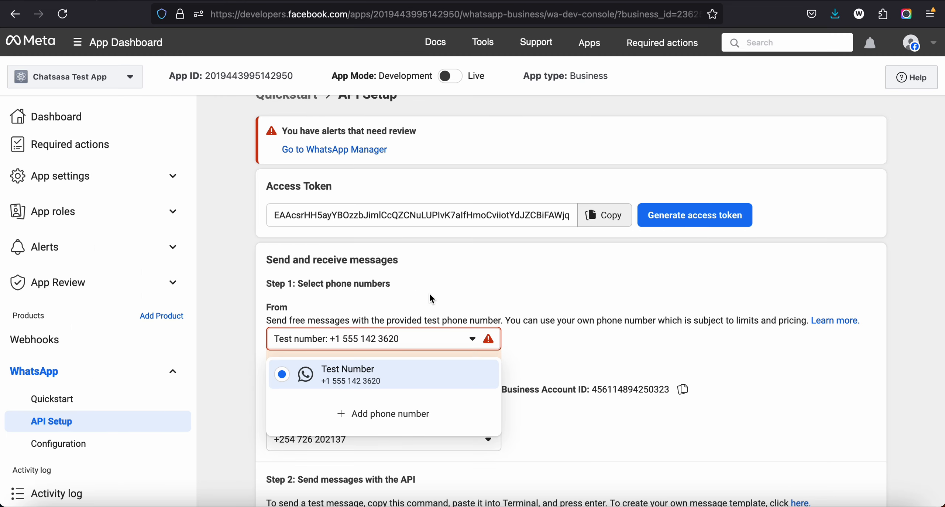
scroll(429, 292, down, 2)
click(579, 264)
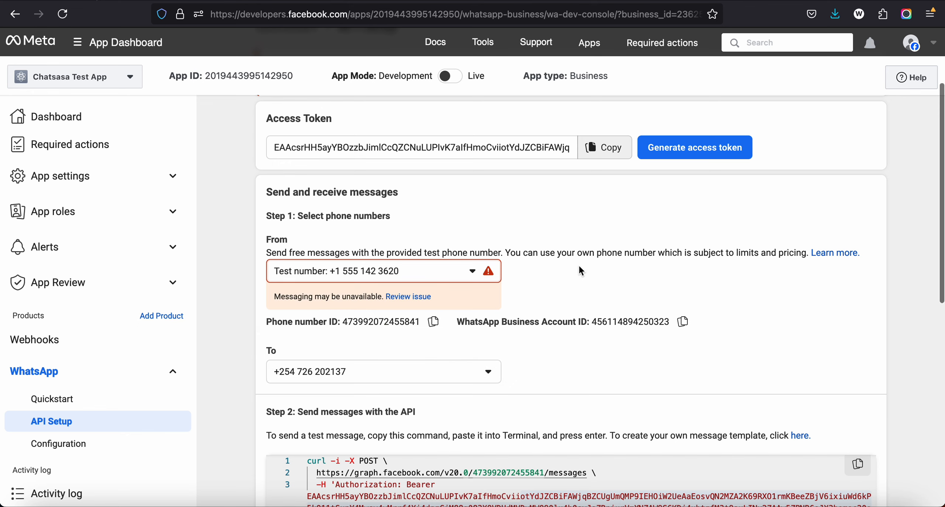
scroll(286, 299, down, 2)
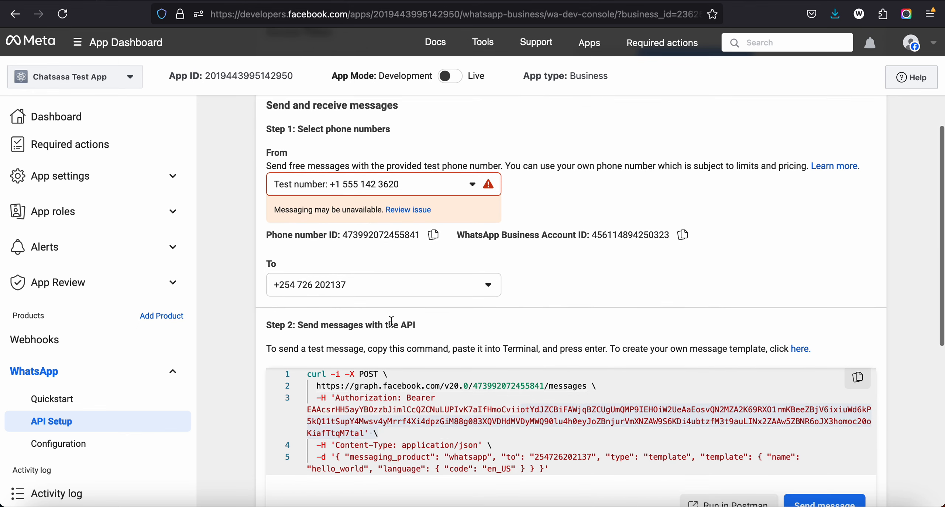
scroll(391, 319, down, 7)
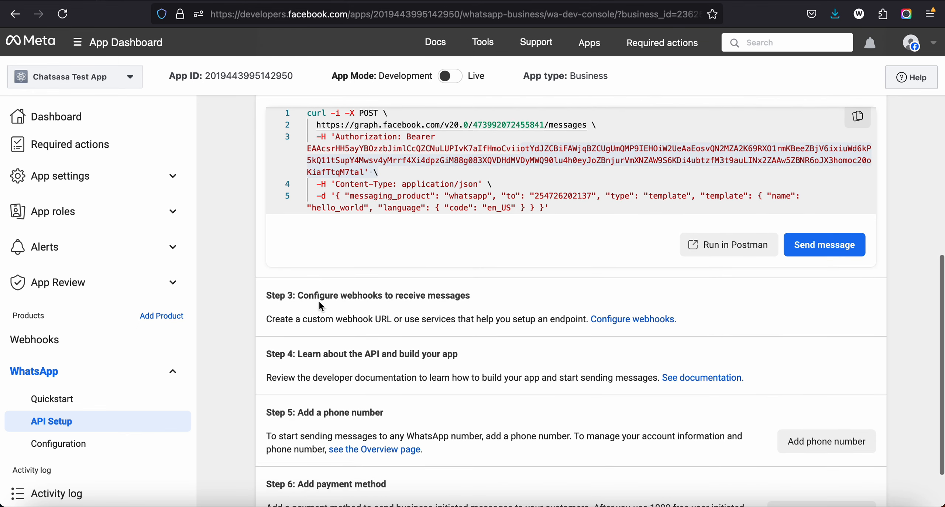
drag(313, 297, 441, 295)
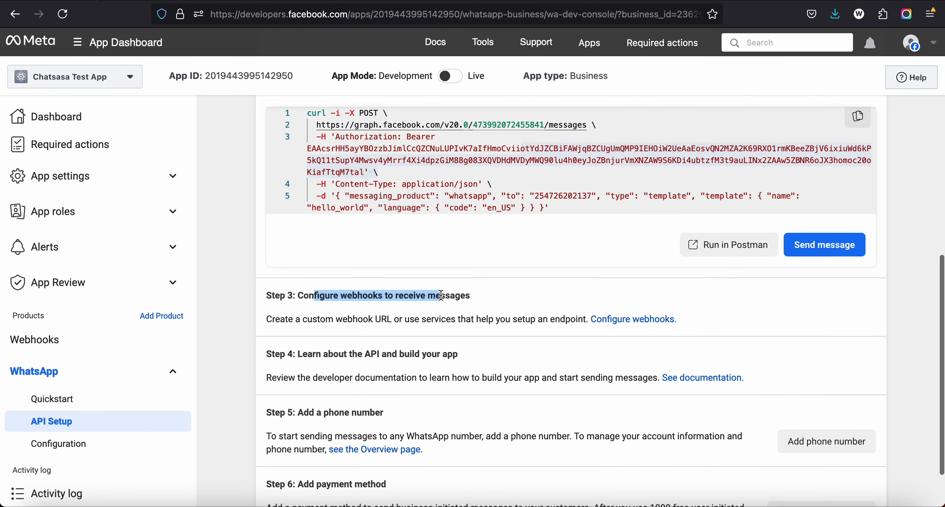
click(422, 295)
drag(298, 295, 445, 295)
click(259, 0)
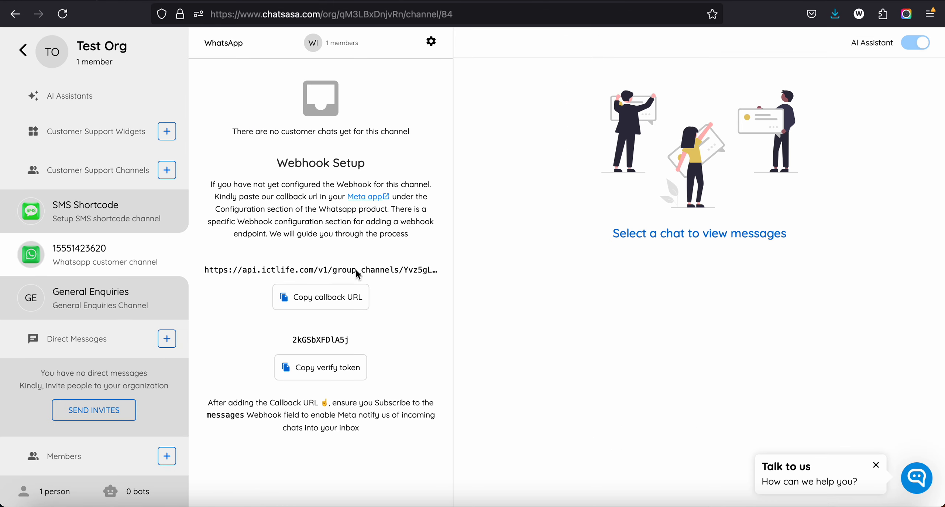
click(406, 1)
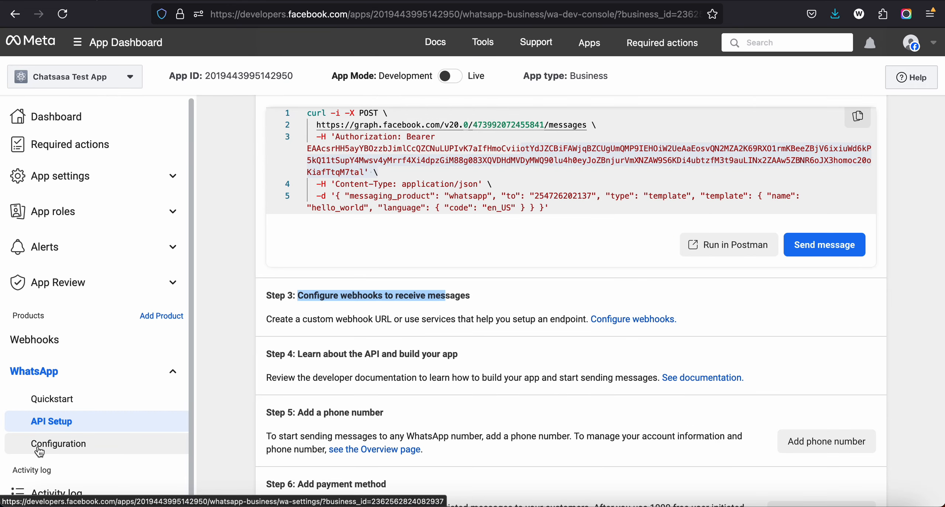
Step: Enter the copied callback URL in the Meta app's WhatsApp webhook configuration and switch back to the ChatSasa channel
click(622, 325)
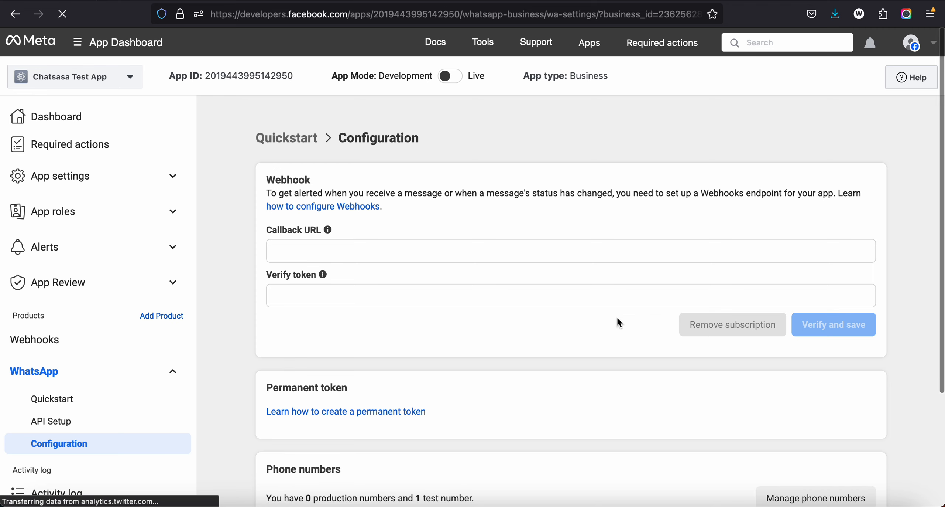
click(324, 251)
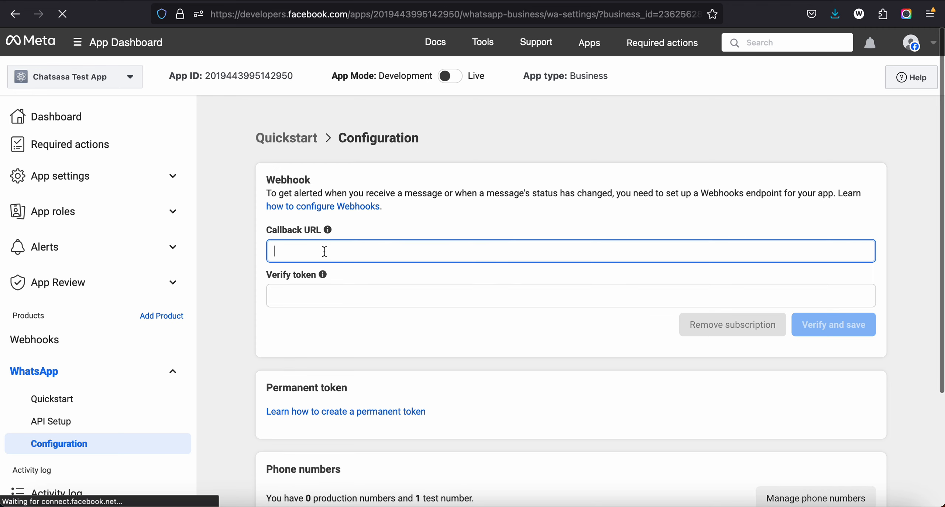
mouse_move(328, 230)
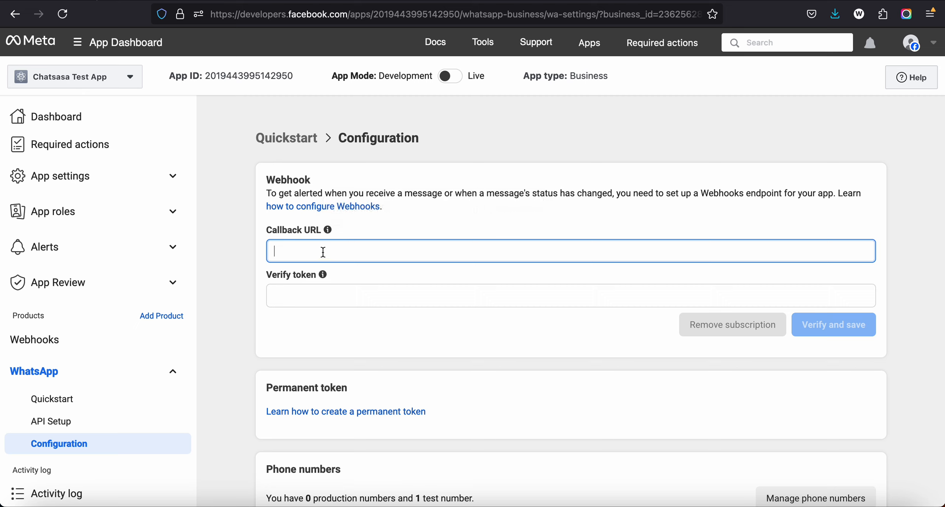
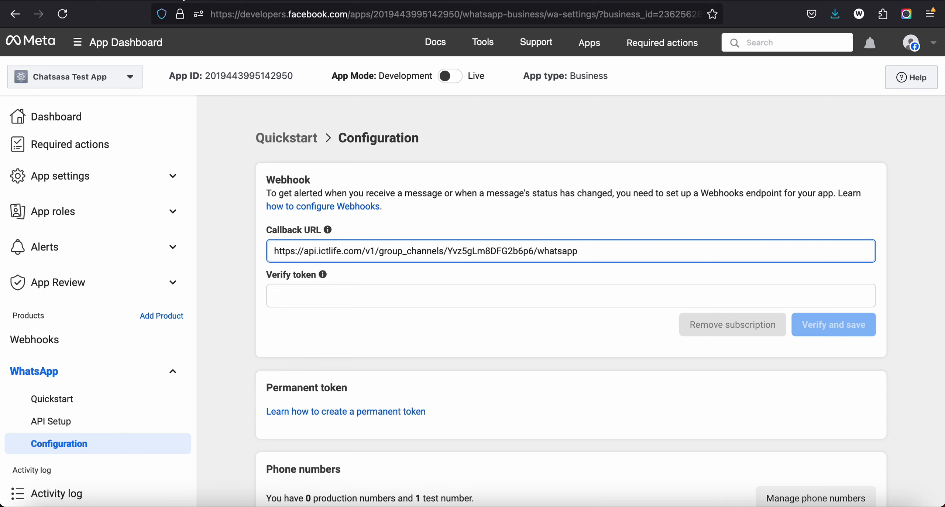
click(184, 0)
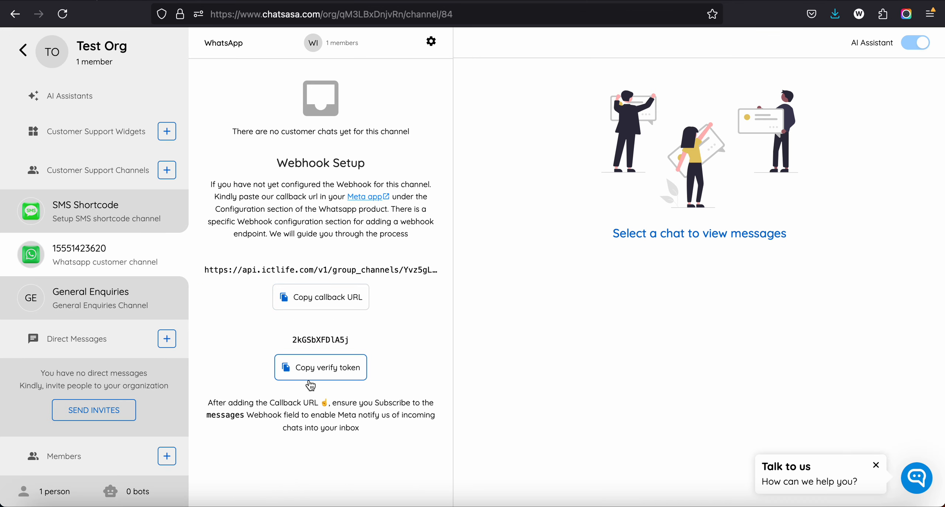
click(168, 170)
click(450, 100)
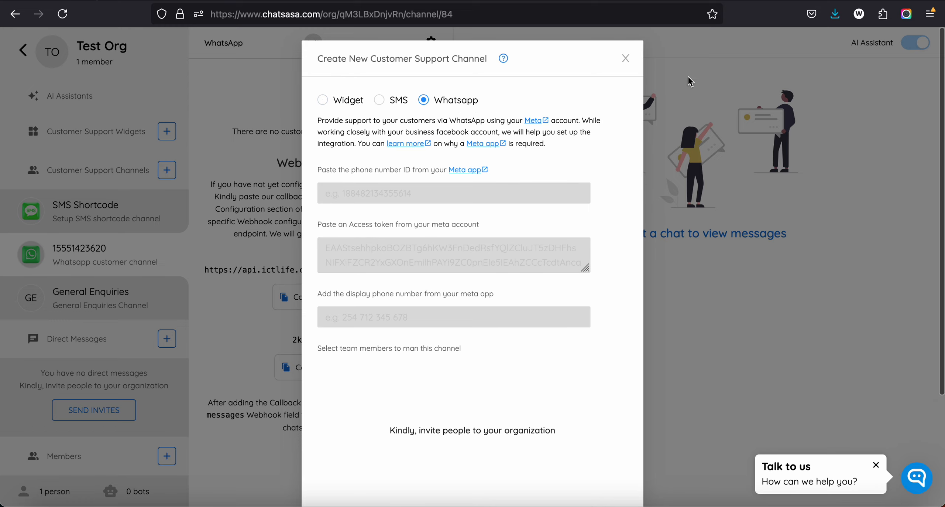
click(625, 58)
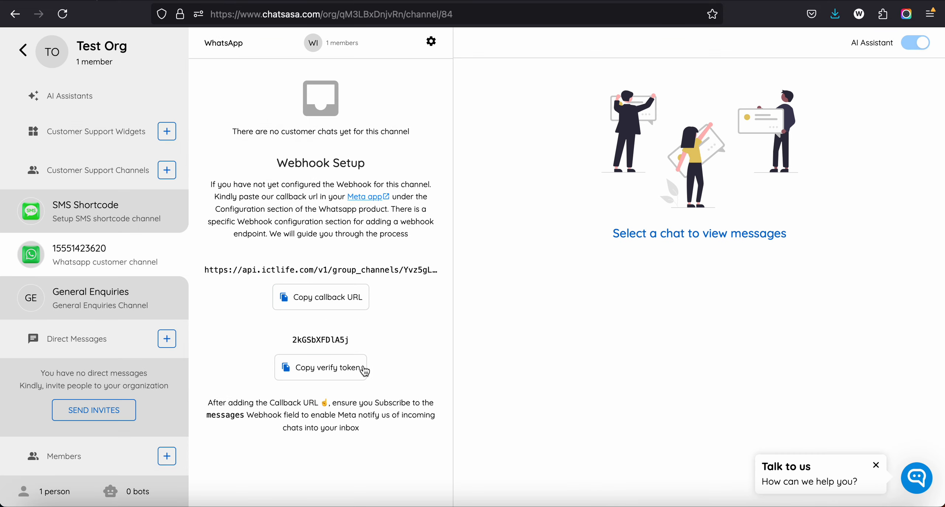
Step: Copy the channel's verify token from ChatSasa into the Meta webhook's verify token field, and verify and save the webhook
click(315, 370)
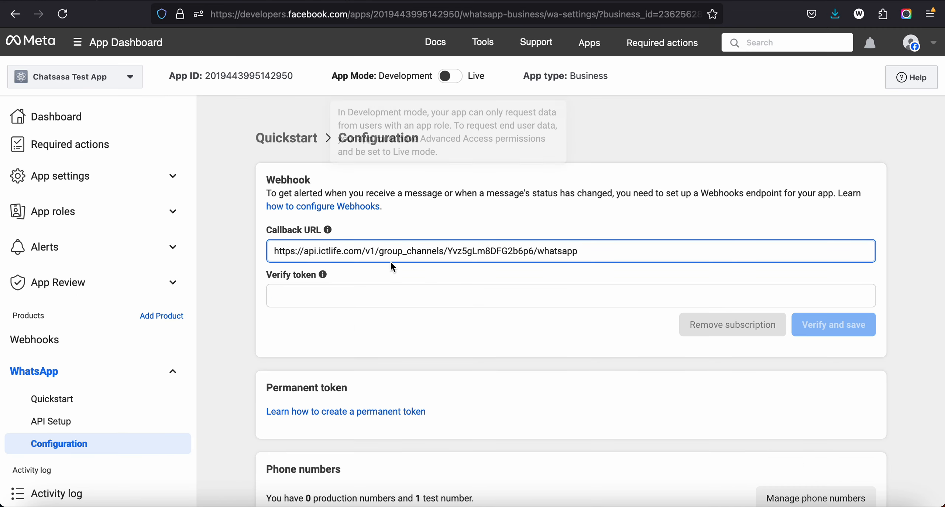
mouse_move(321, 274)
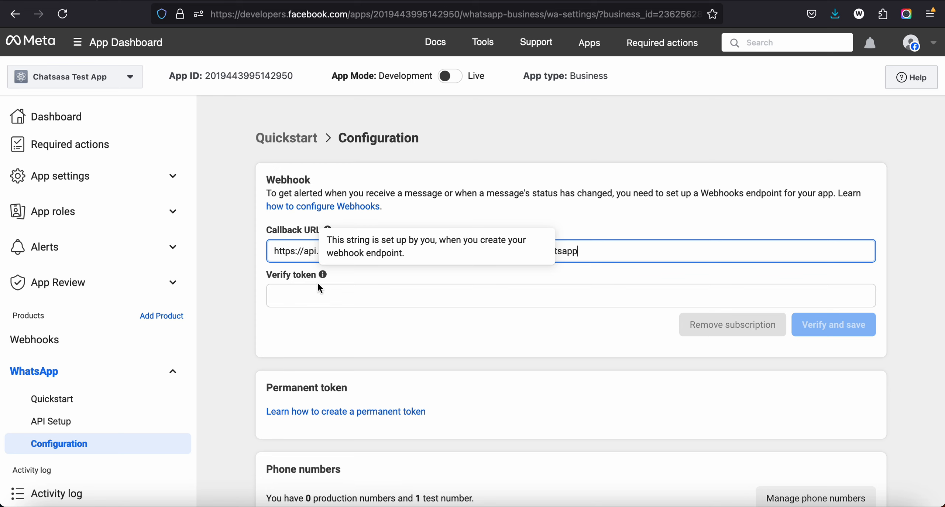
click(319, 293)
key(ctrl+v)
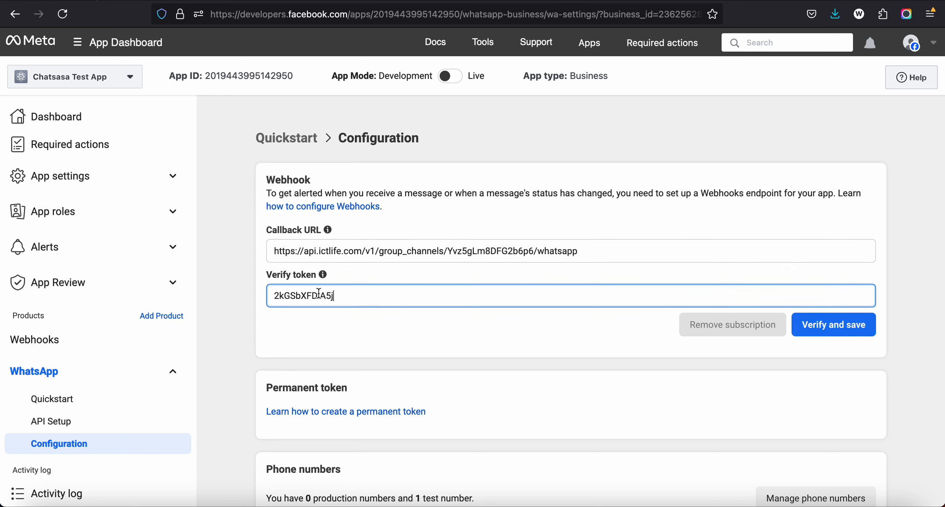
click(843, 330)
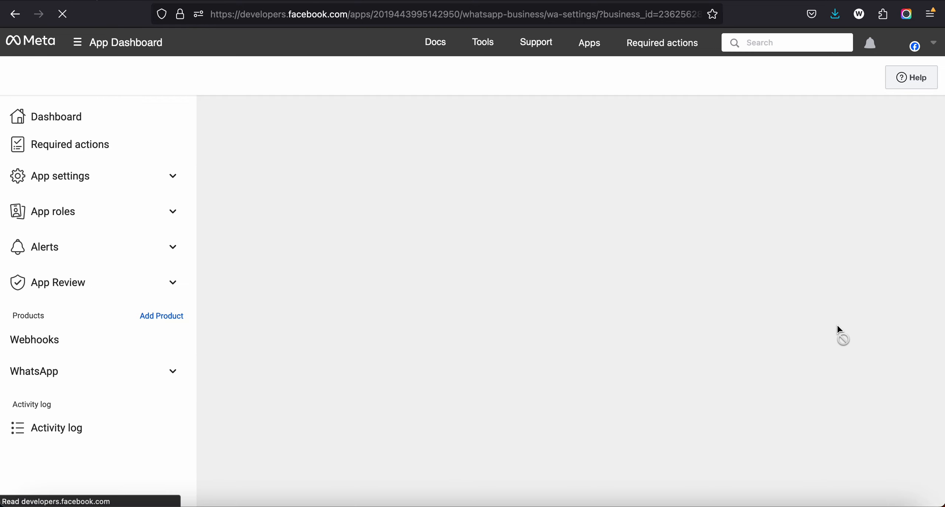
Step: Read the ChatSasa channel's instruction on which webhook field to subscribe to after adding the callback URL
scroll(838, 326, down, 3)
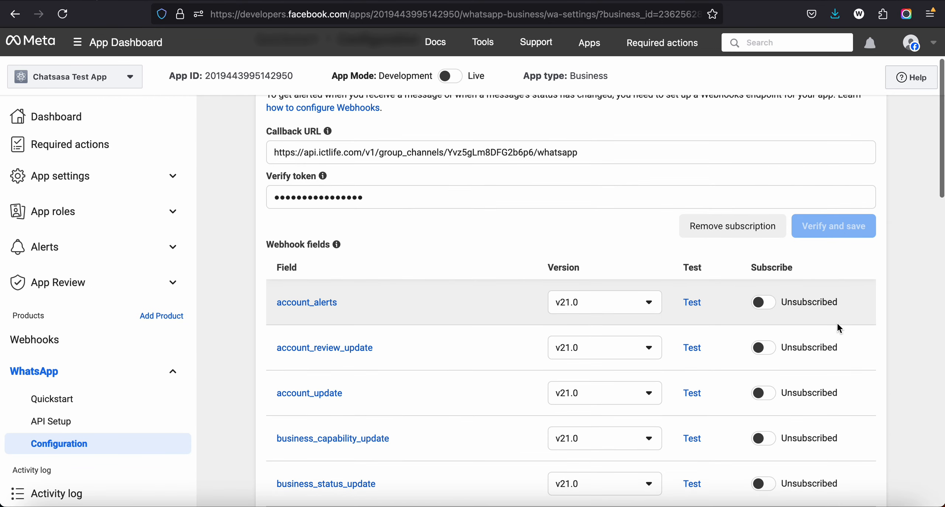
key(ctrl+shift+Tab)
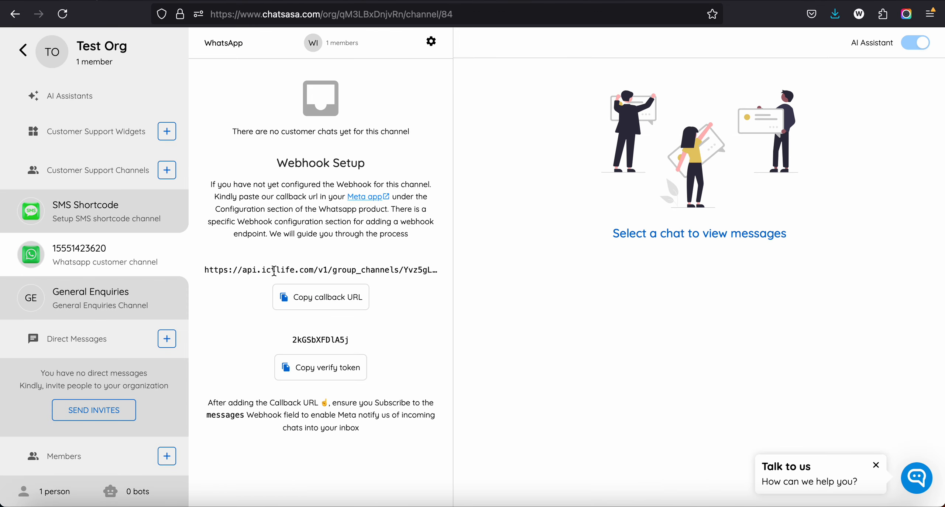
drag(212, 399, 386, 415)
click(287, 402)
click(330, 415)
click(351, 1)
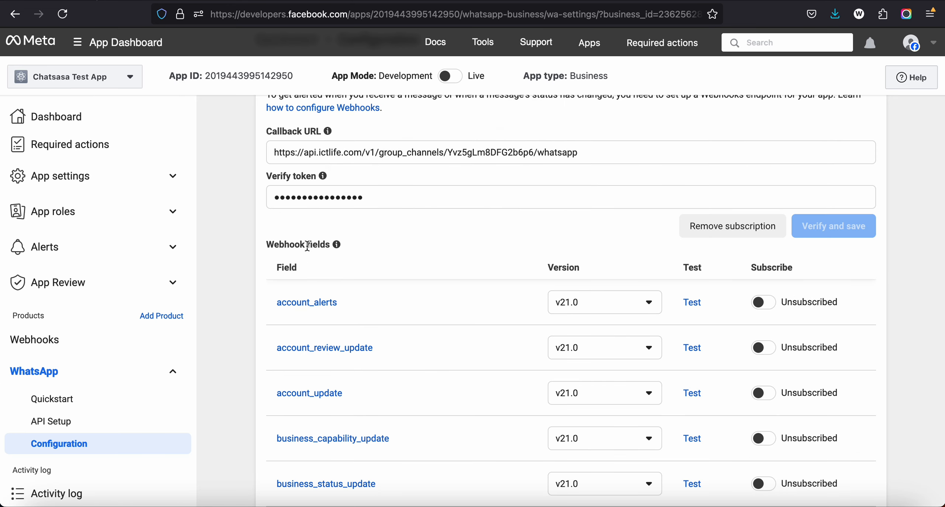
Step: Subscribe the Meta app to the messages webhook field
mouse_move(338, 244)
scroll(847, 401, down, 3)
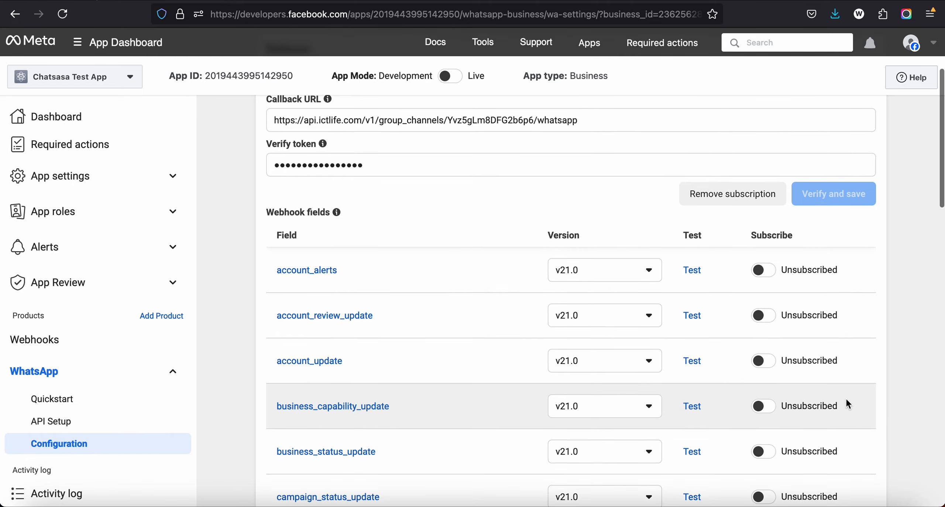
scroll(846, 399, down, 5)
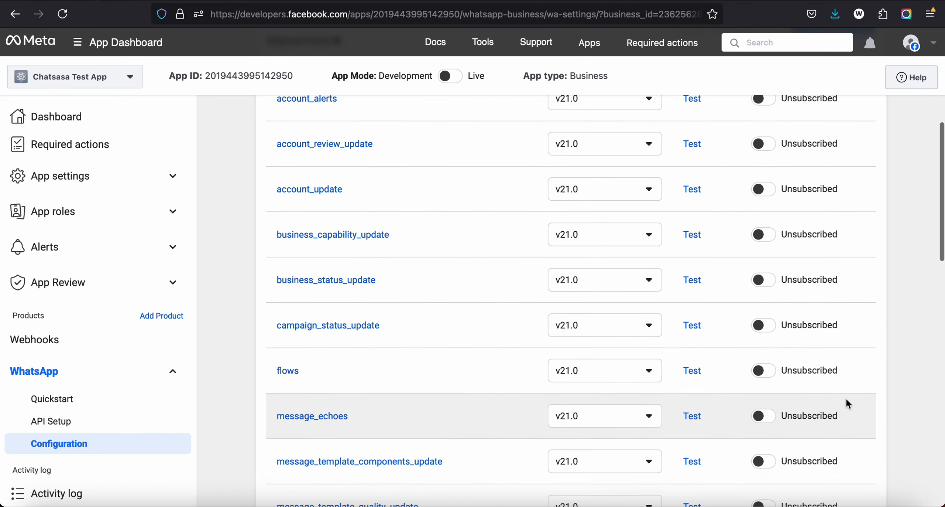
scroll(846, 398, down, 8)
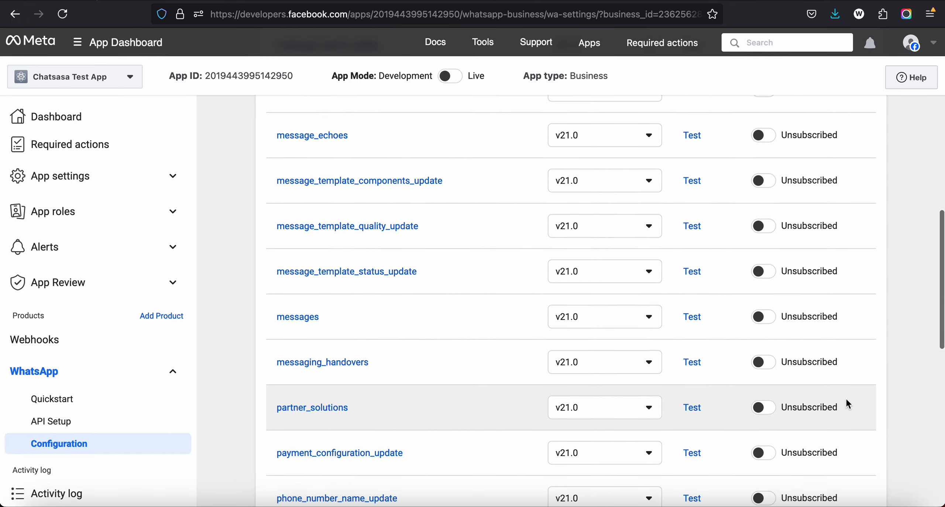
scroll(847, 397, down, 1)
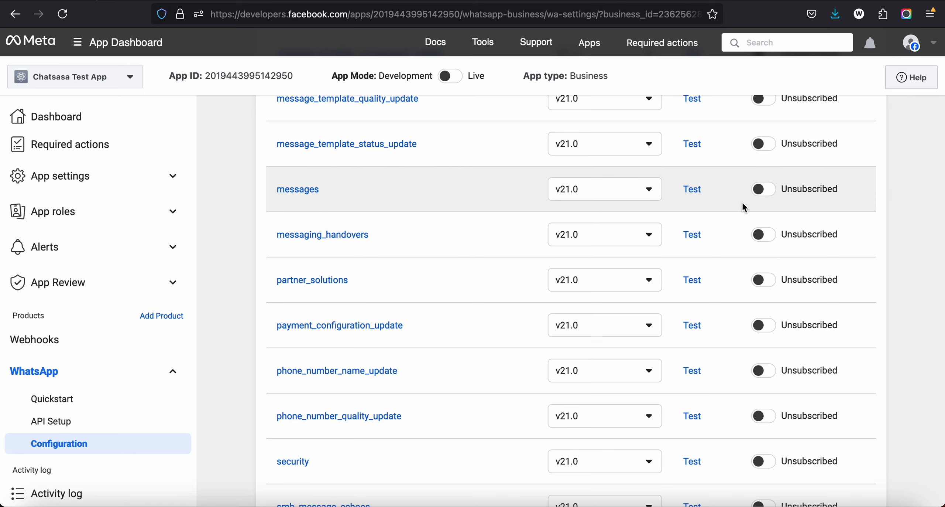
click(760, 195)
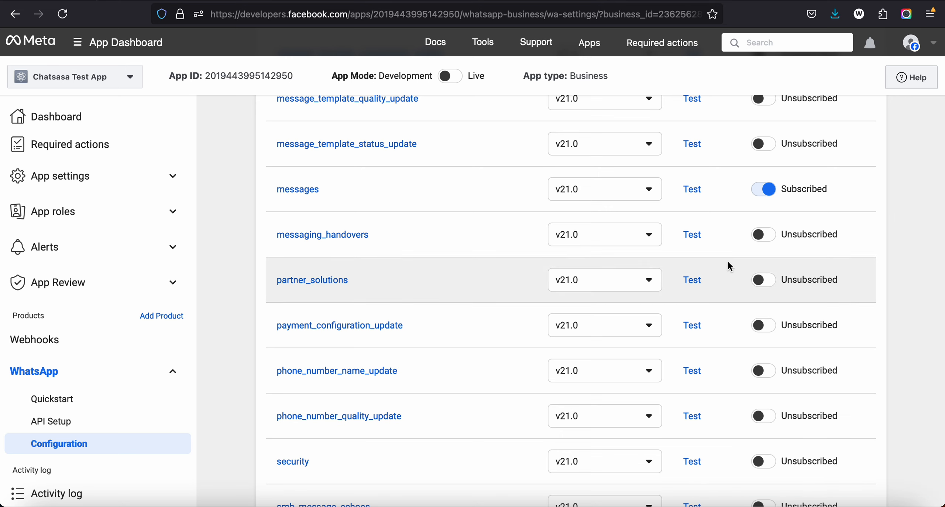
scroll(729, 264, down, 6)
scroll(729, 265, up, 4)
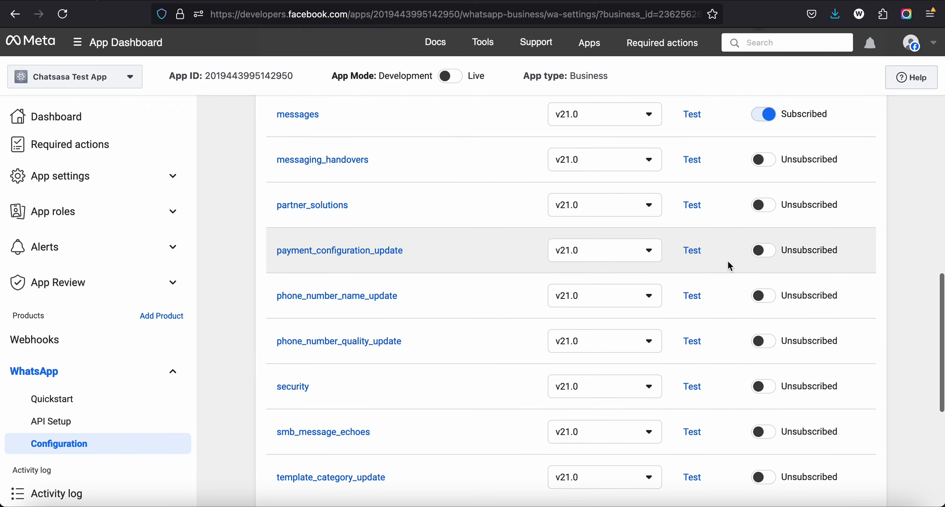
scroll(729, 265, up, 8)
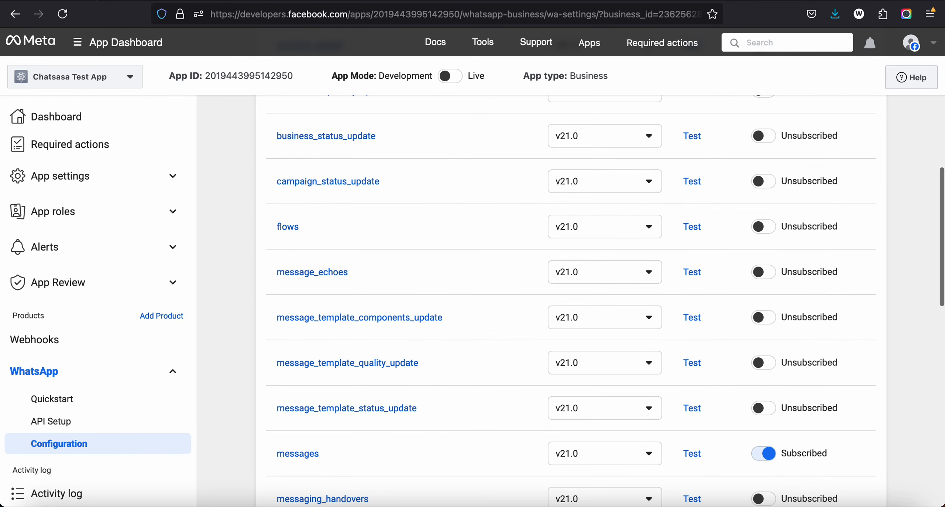
Step: Open the customer's incoming WhatsApp chat in the ChatSasa channel and dismiss the "Talk to us" pop-up
key(ctrl+Tab)
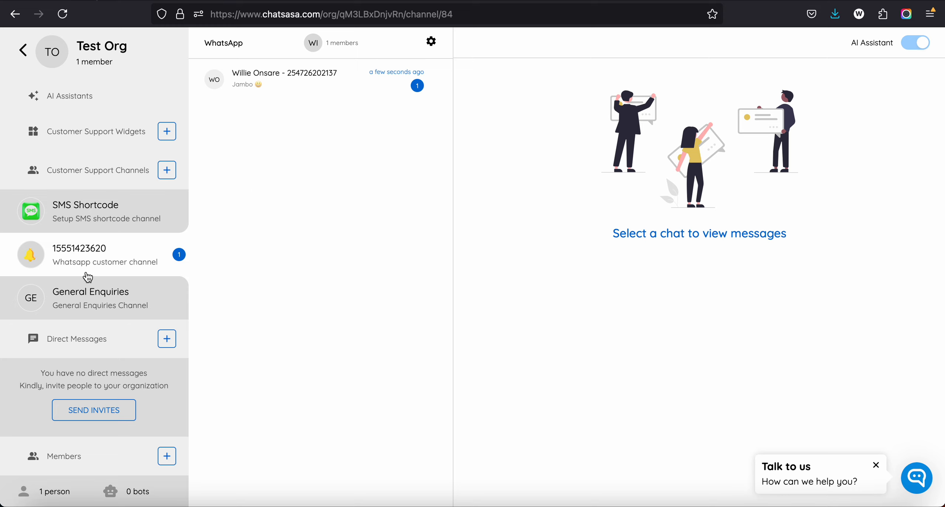
click(349, 79)
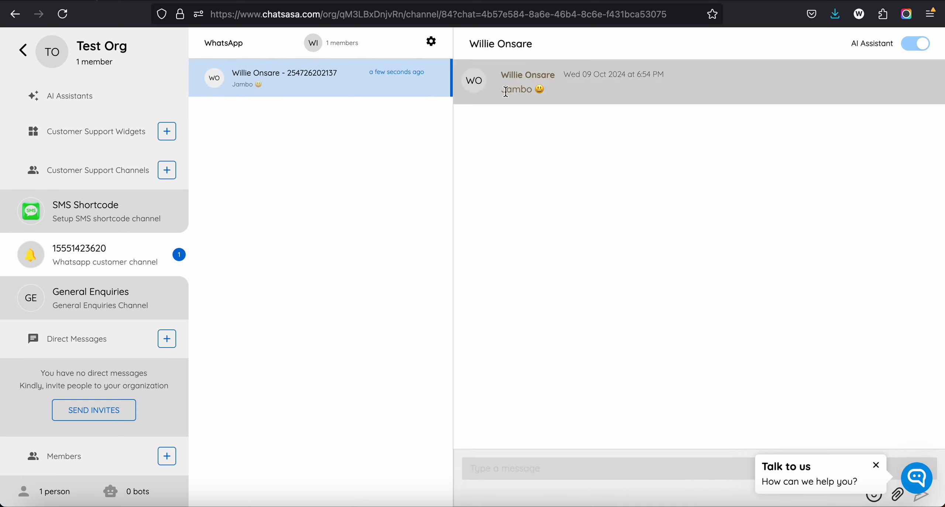
drag(506, 91, 572, 90)
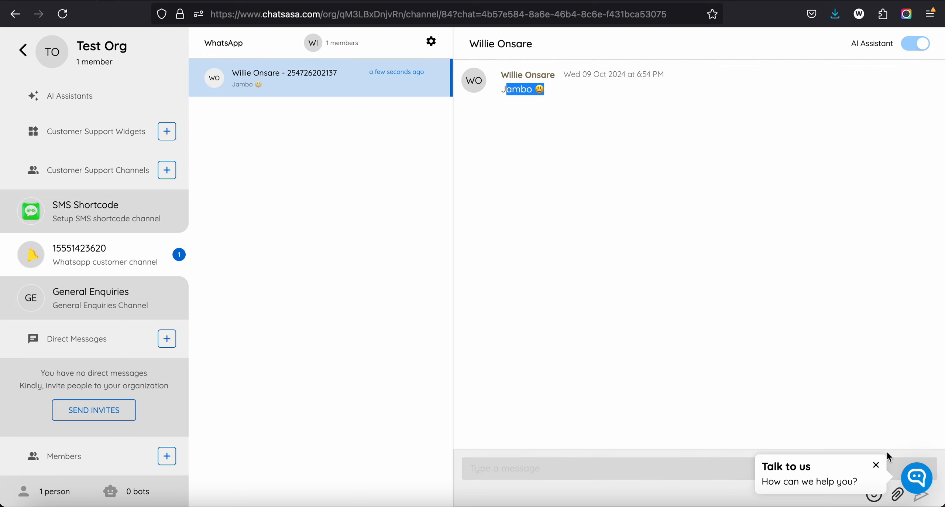
click(876, 466)
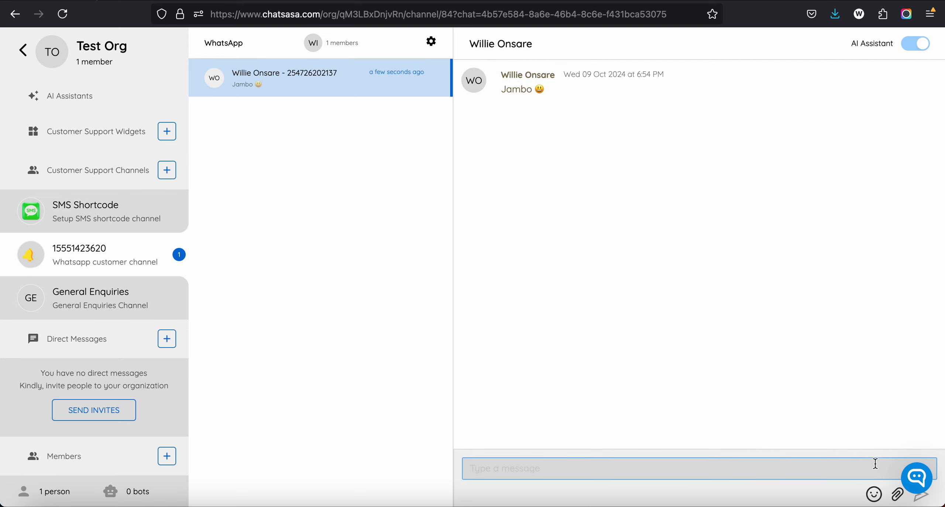
Step: Send the customer a reply that welcomes them by first name and asks "how can we help you?"
click(698, 461)
text(Welcome Willie, ho)
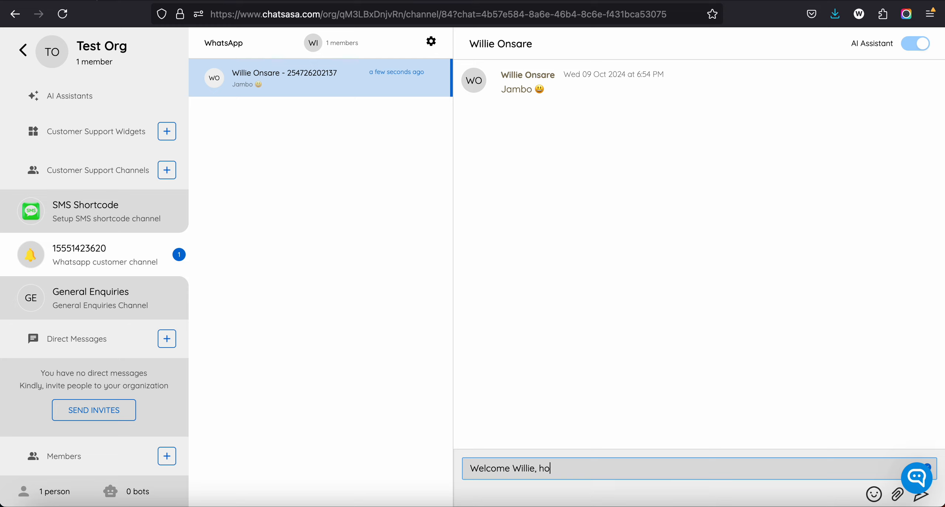
text(w can we help you)
key(Return)
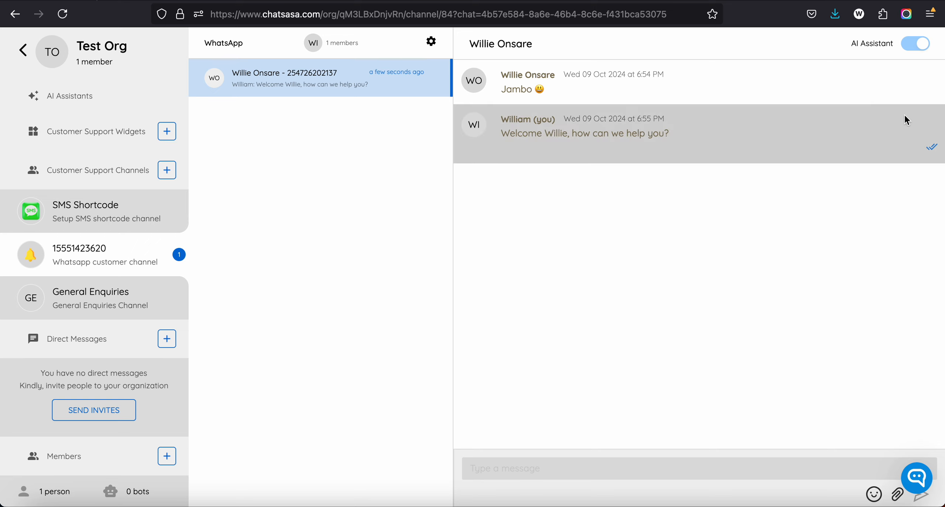
mouse_move(930, 150)
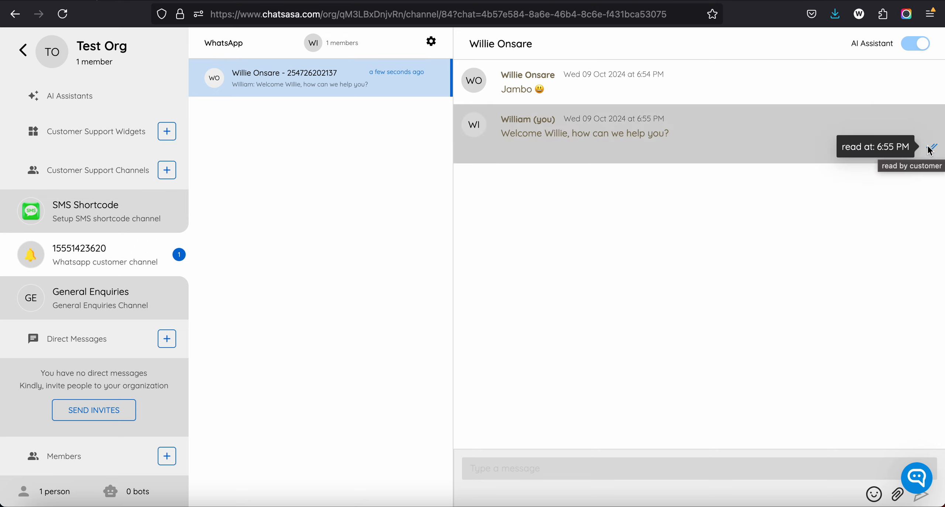